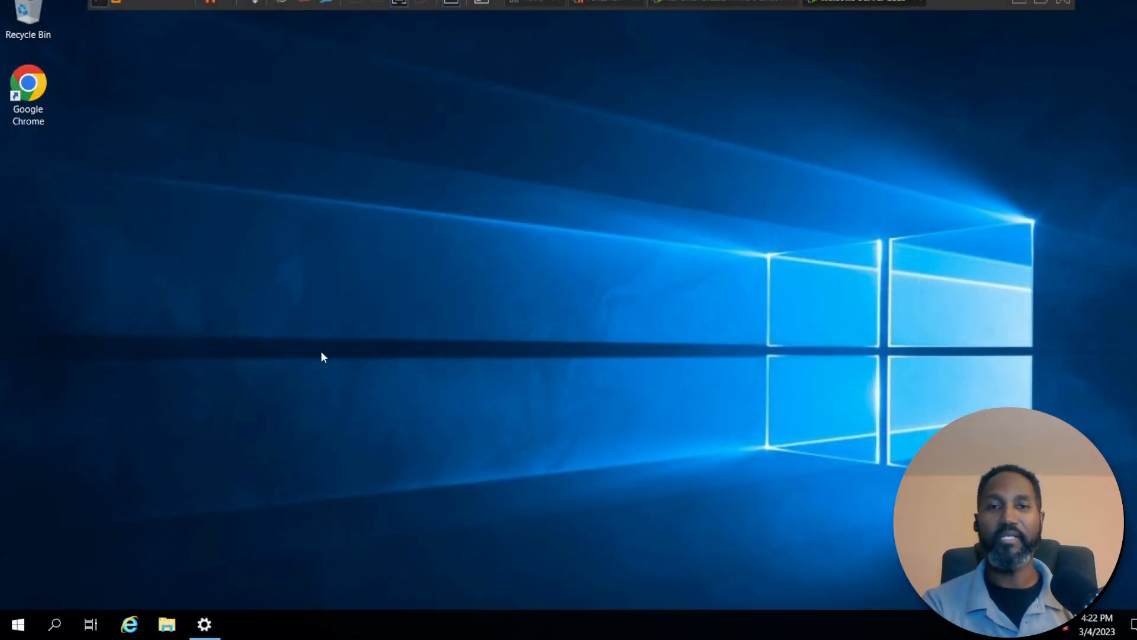
Open the Default Domain Policy of MARVEL.local for editing in Group Policy Management, launched through Server Manager.
left_click(19, 624)
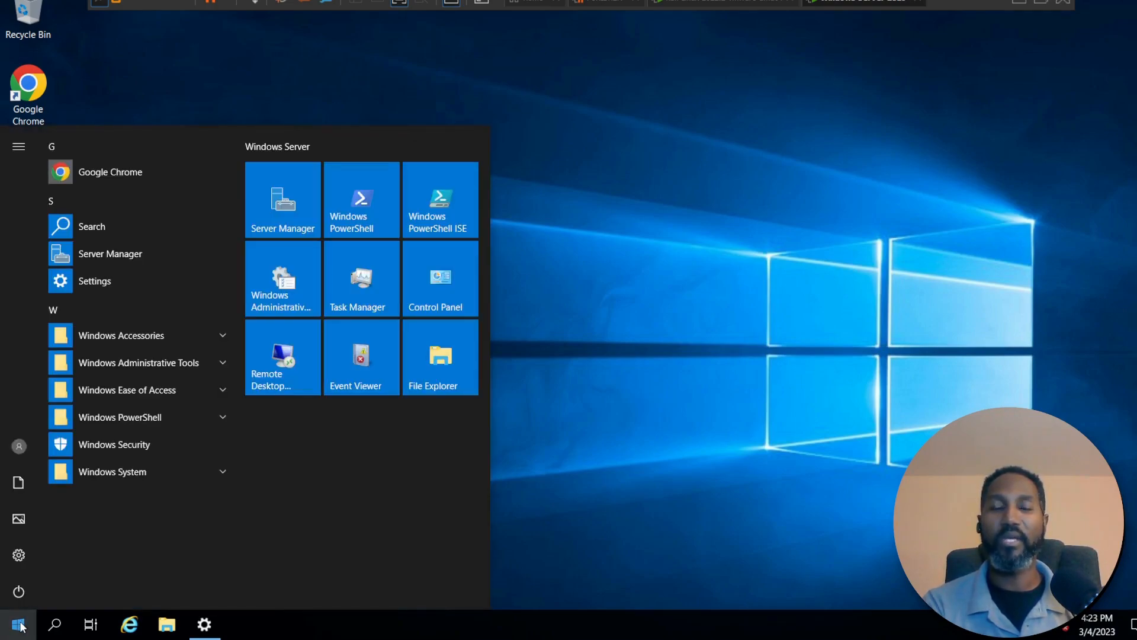
left_click(286, 208)
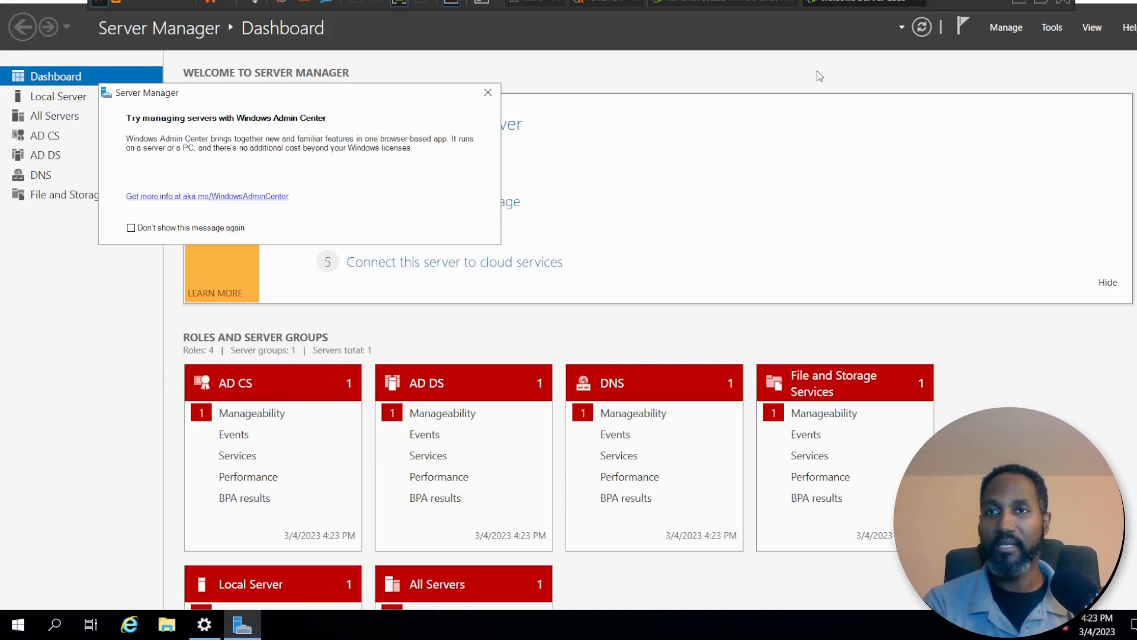
left_click(1052, 28)
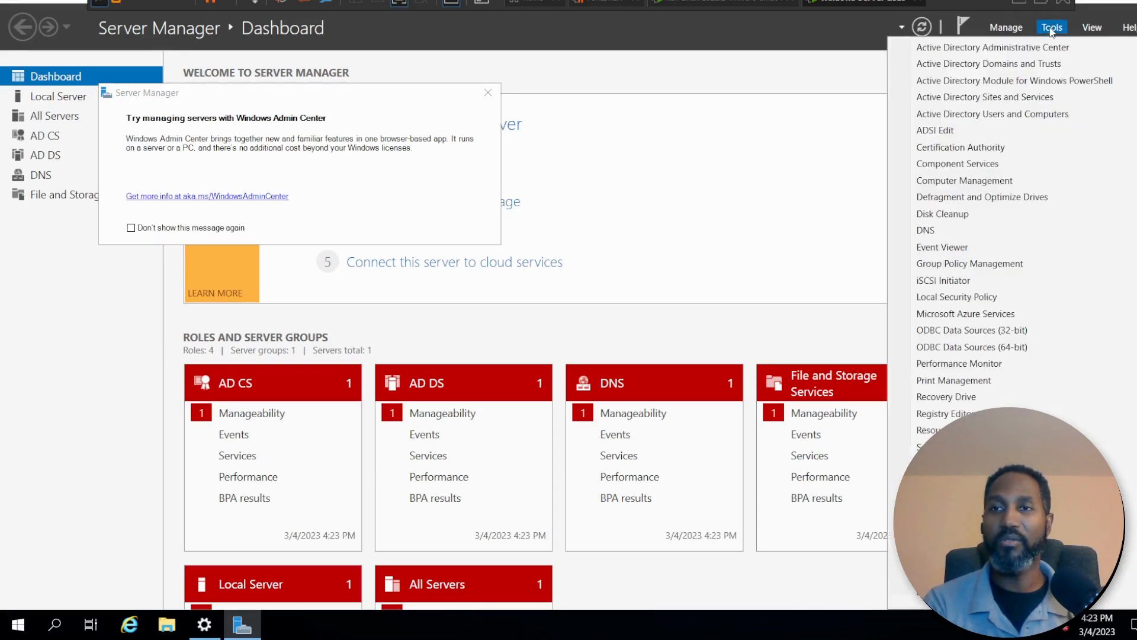
left_click(969, 264)
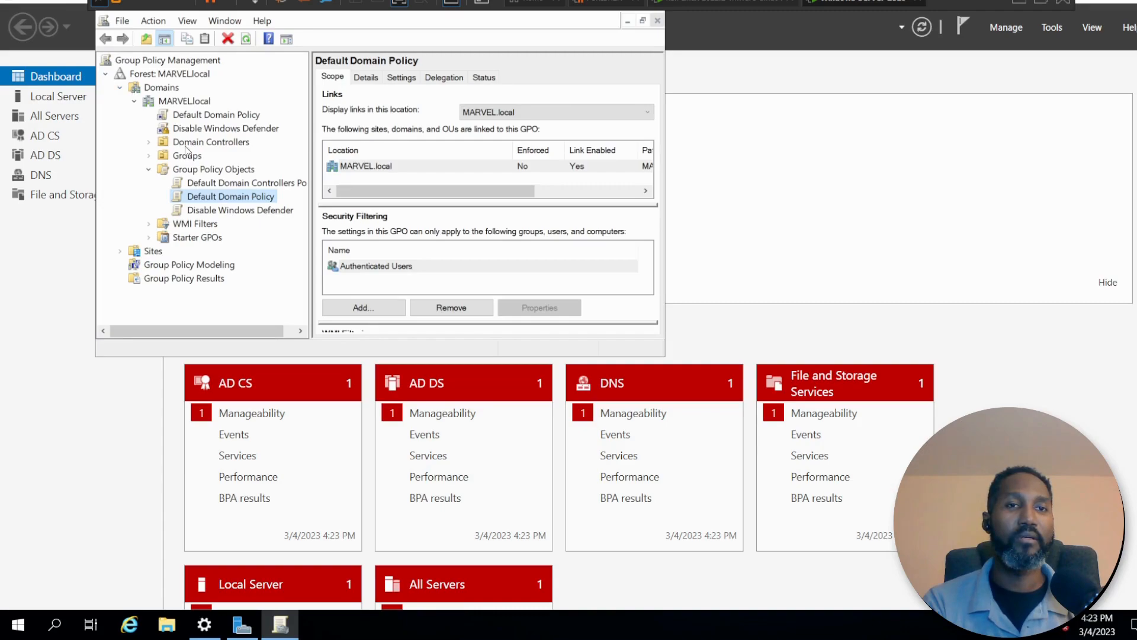
right_click(212, 200)
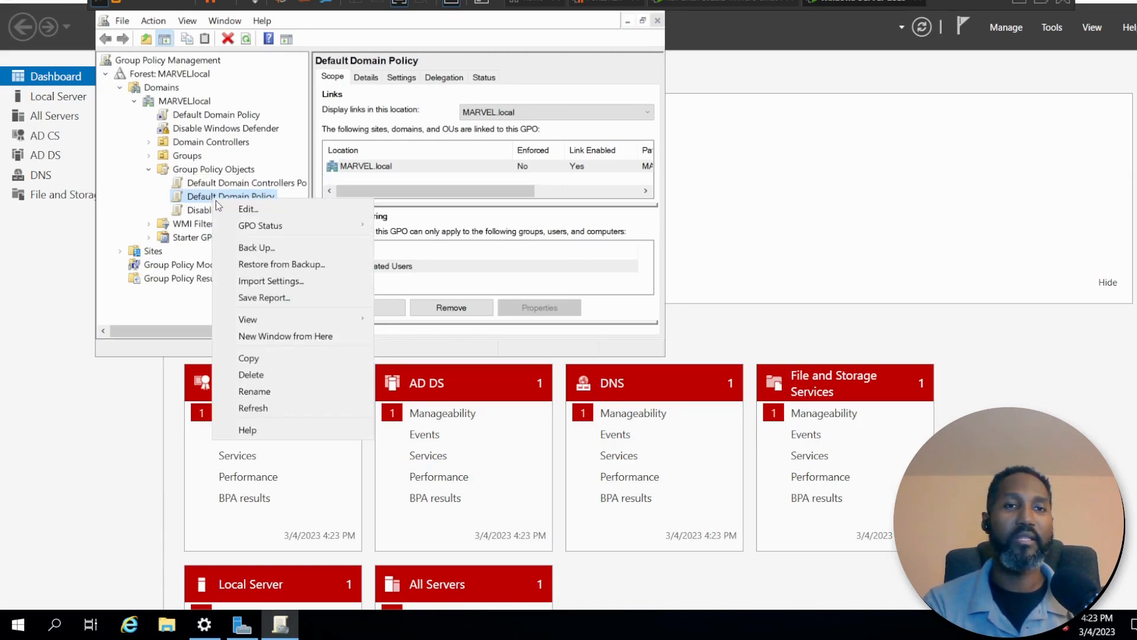
left_click(237, 209)
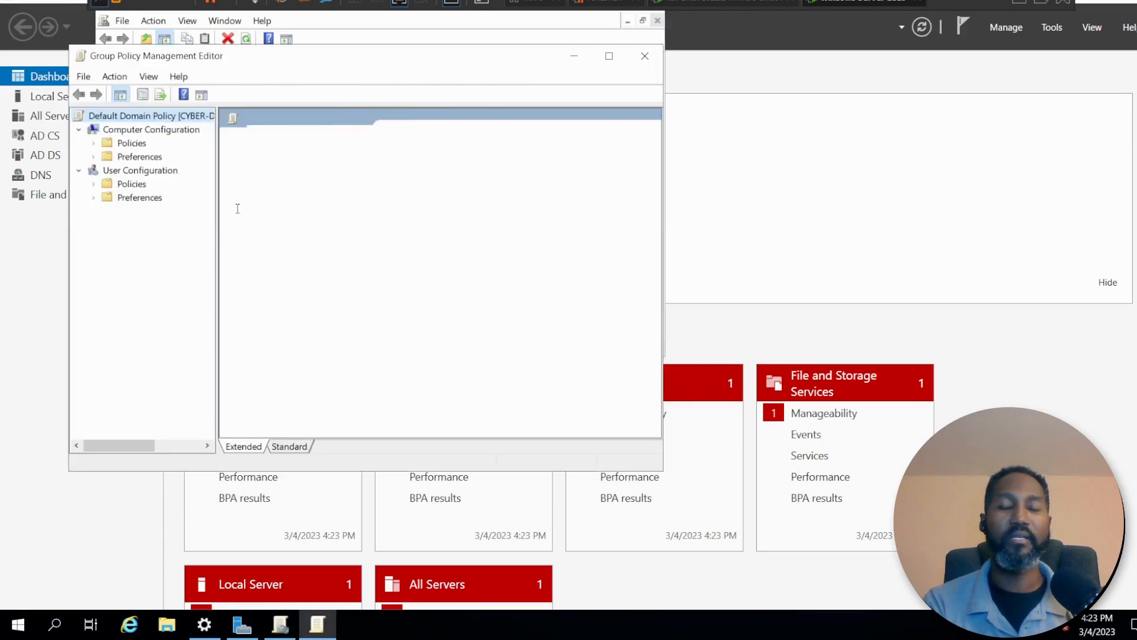
Navigate to Password Policy under Computer Configuration > Policies > Windows Settings > Security Settings > Account Policies.
double_click(447, 153)
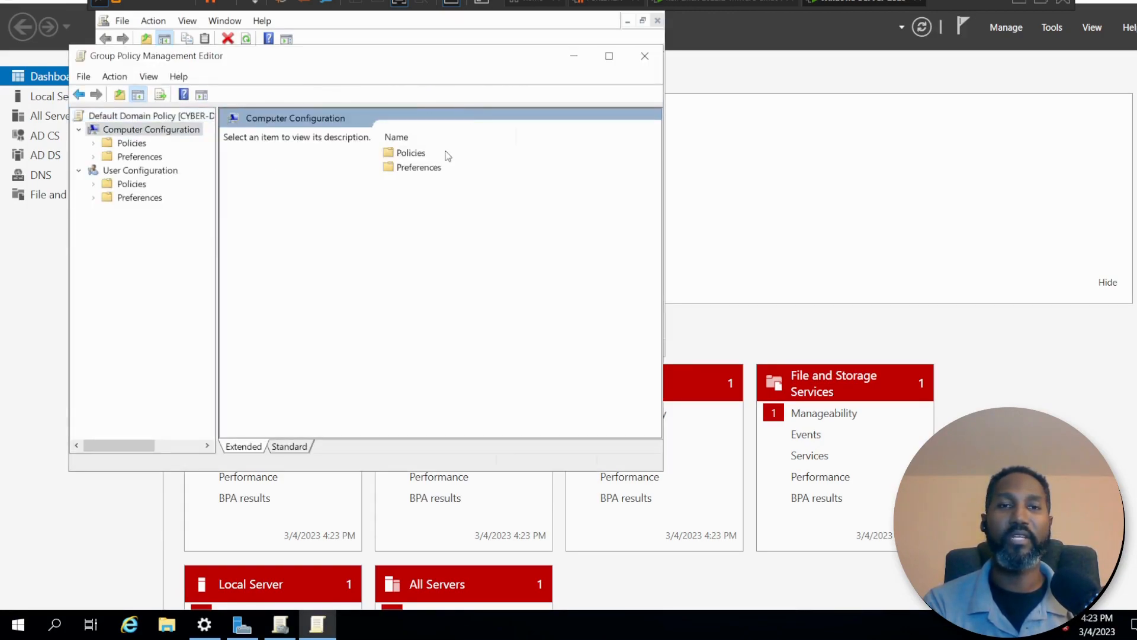
double_click(409, 152)
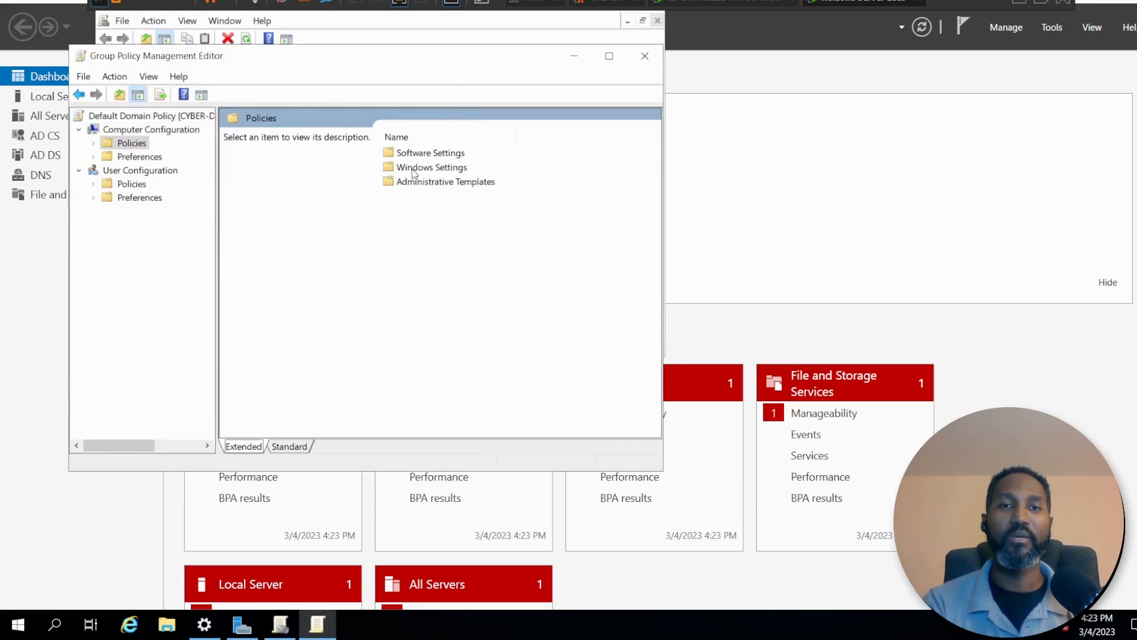
double_click(413, 169)
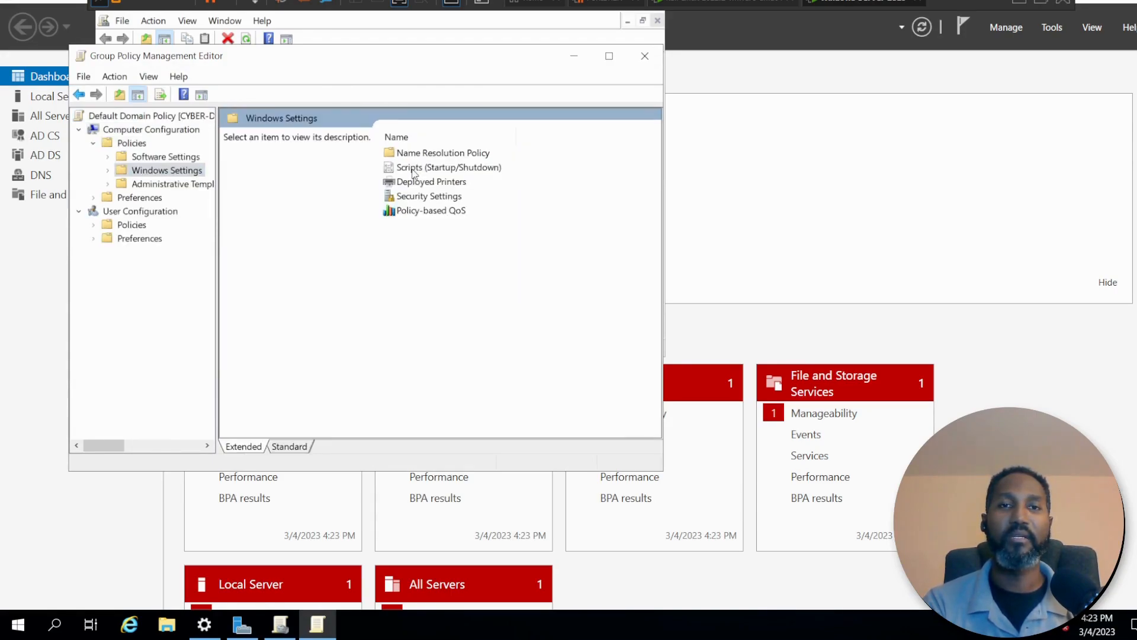
double_click(415, 197)
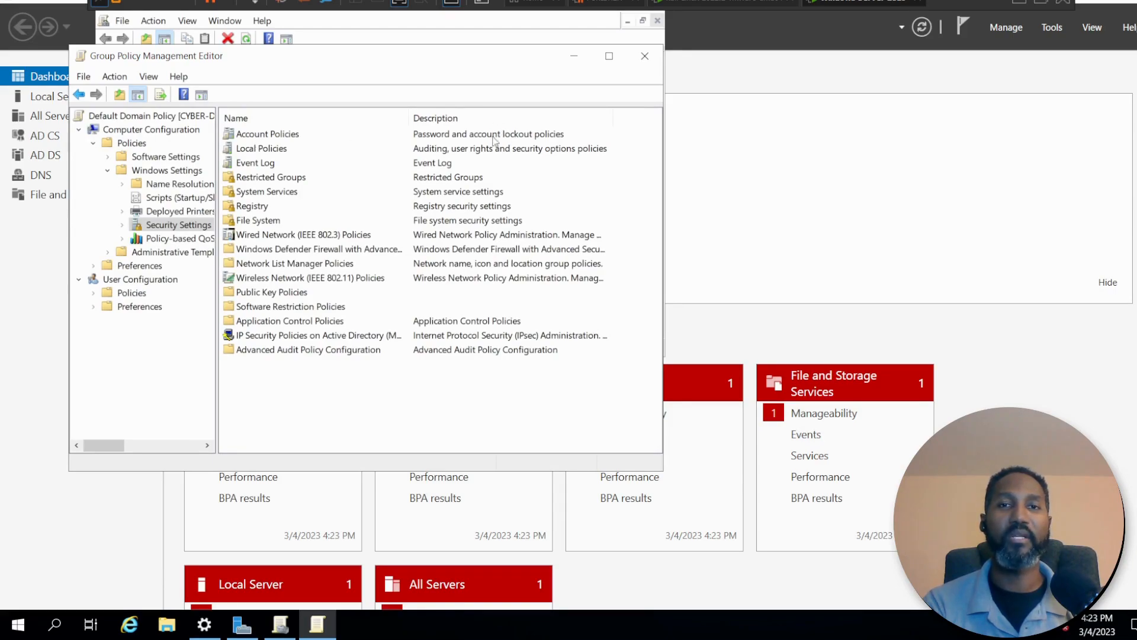
double_click(268, 135)
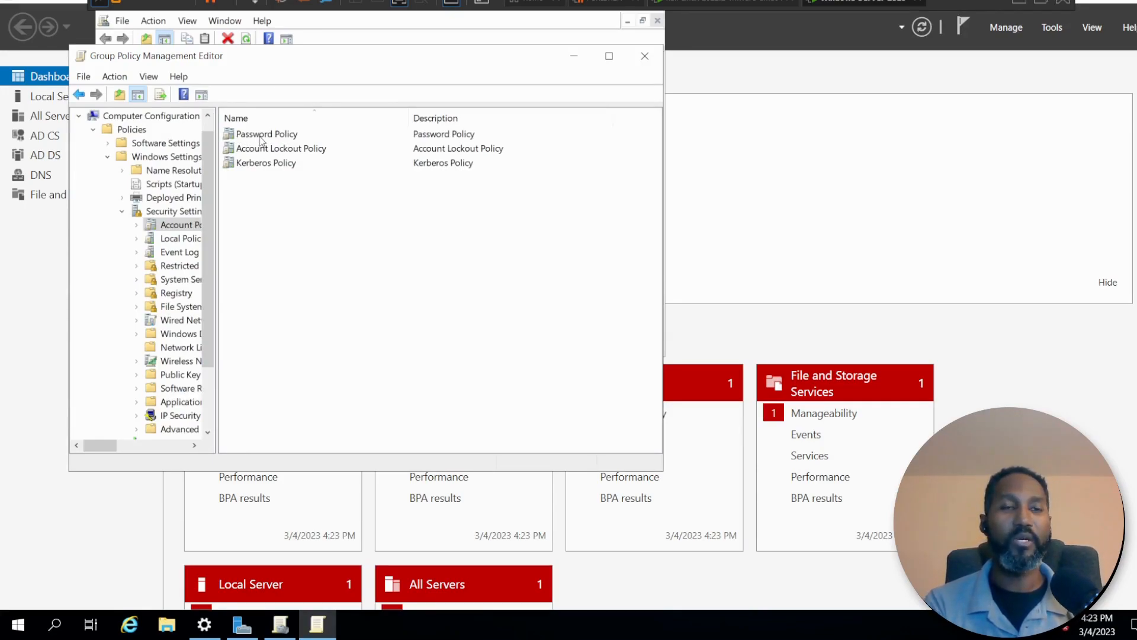
double_click(260, 136)
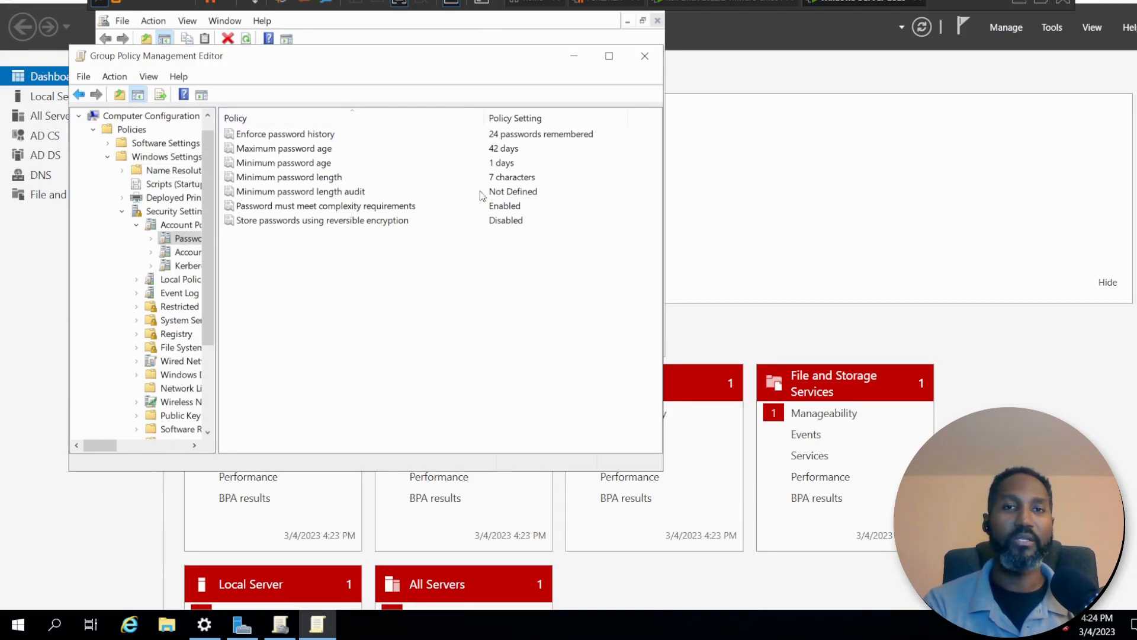
Set the Enforce password history policy to 24 passwords remembered and apply it.
left_click(346, 142)
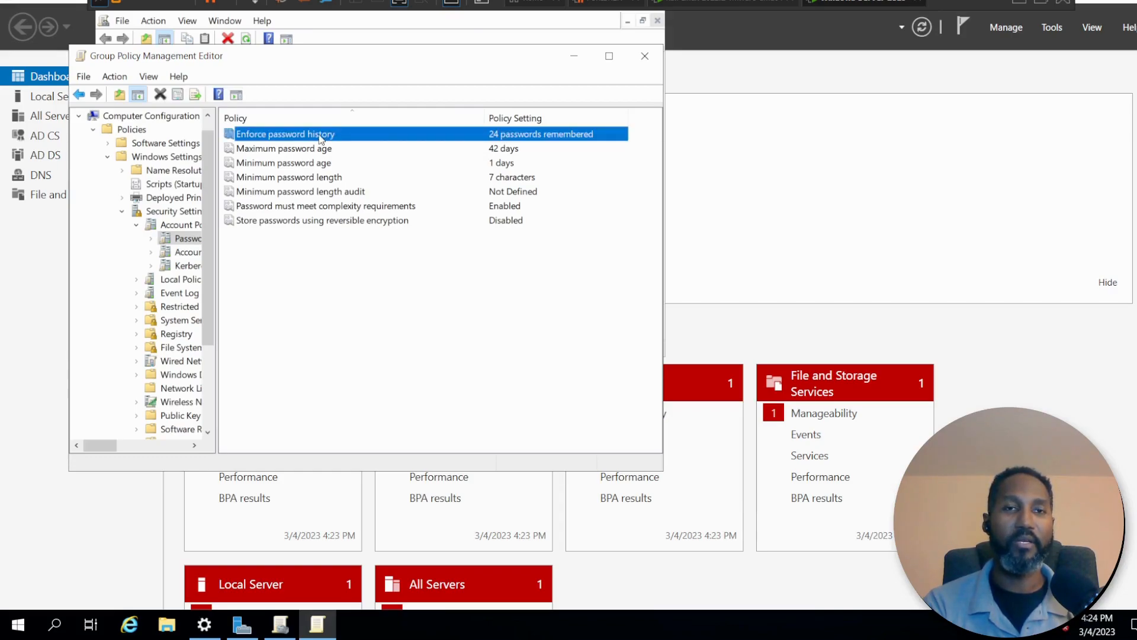
right_click(320, 137)
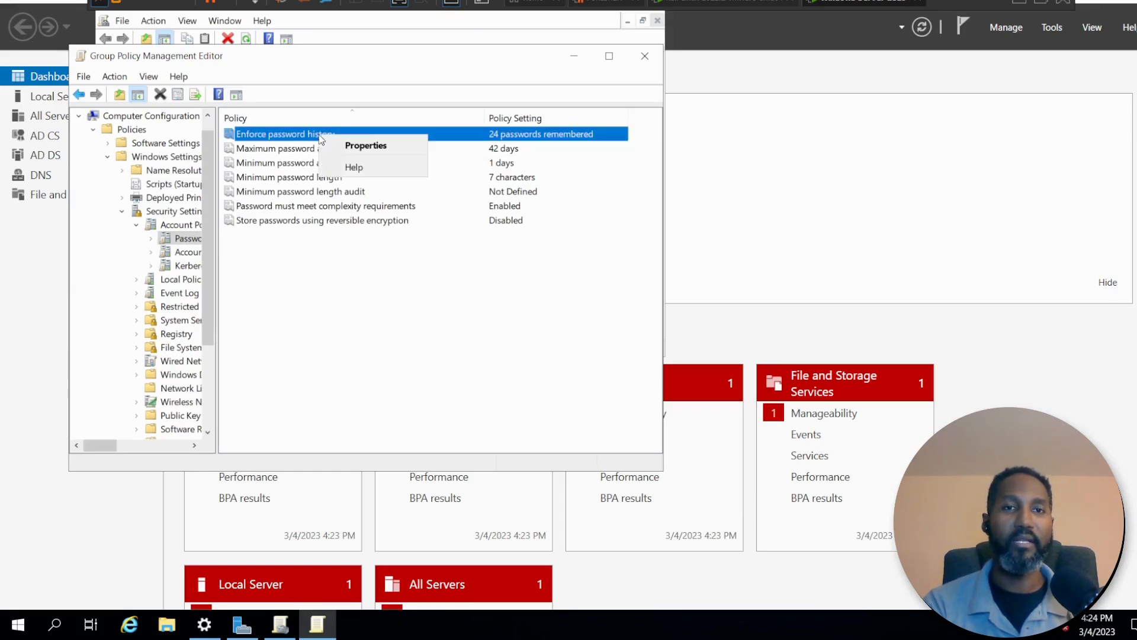
left_click(347, 146)
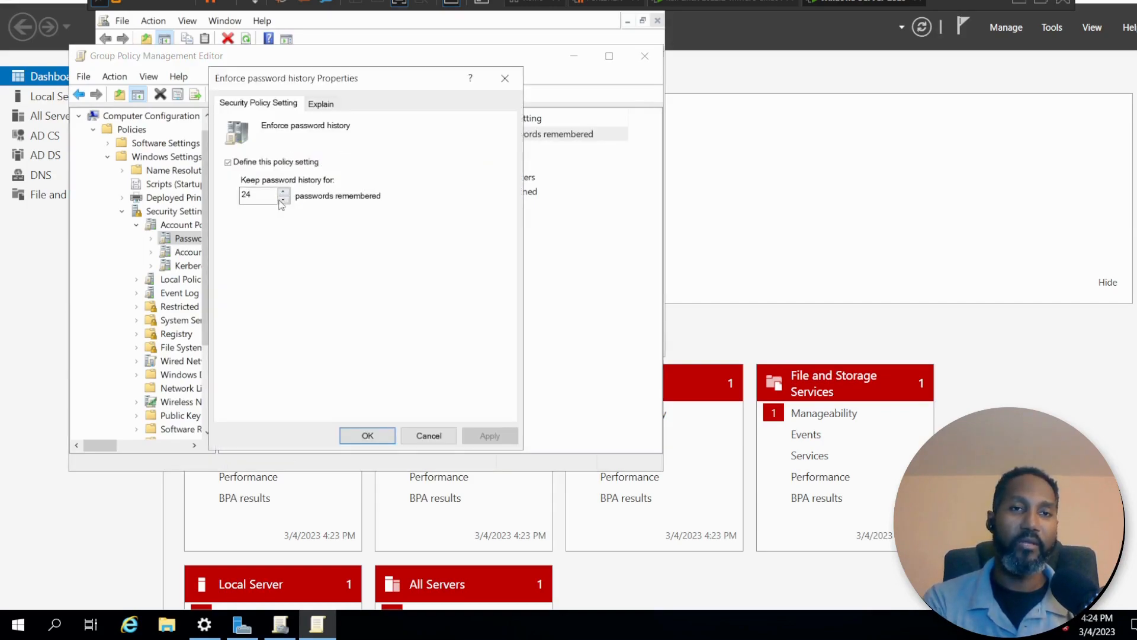
left_click(285, 201)
left_click(285, 191)
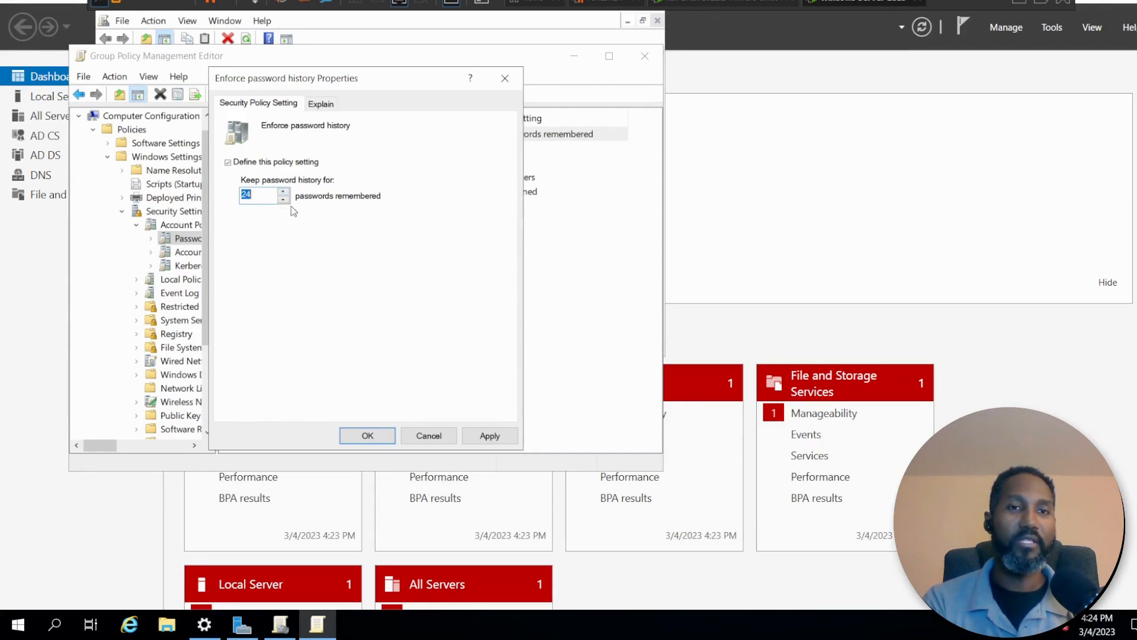
left_click(480, 437)
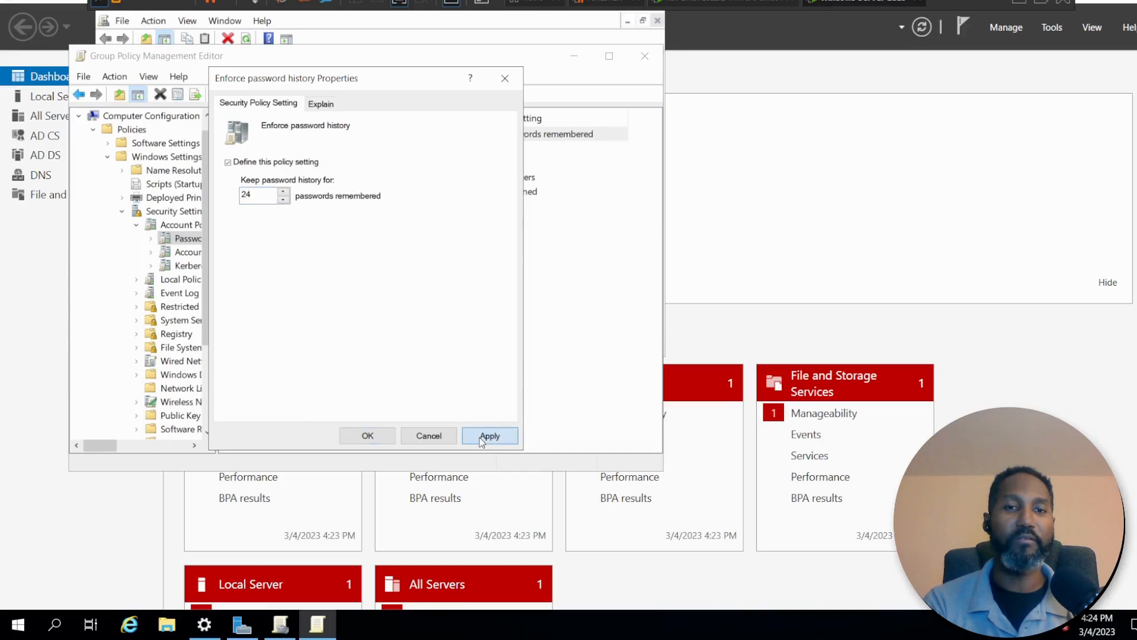
left_click(367, 436)
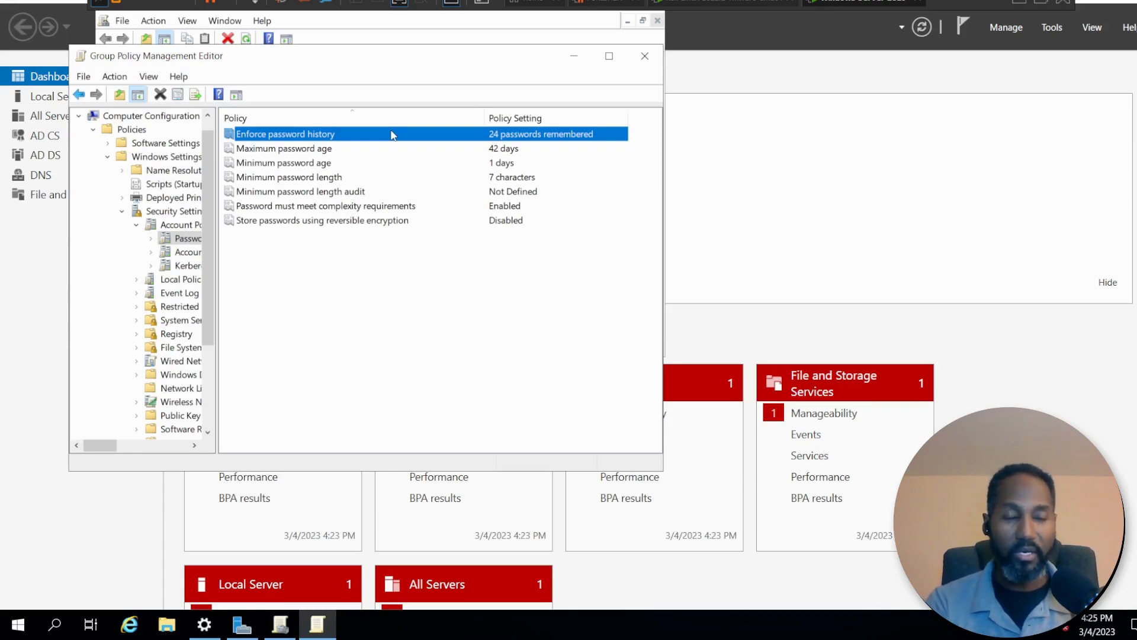
Set the Maximum password age policy so that passwords expire in 30 days, and apply it.
left_click(366, 153)
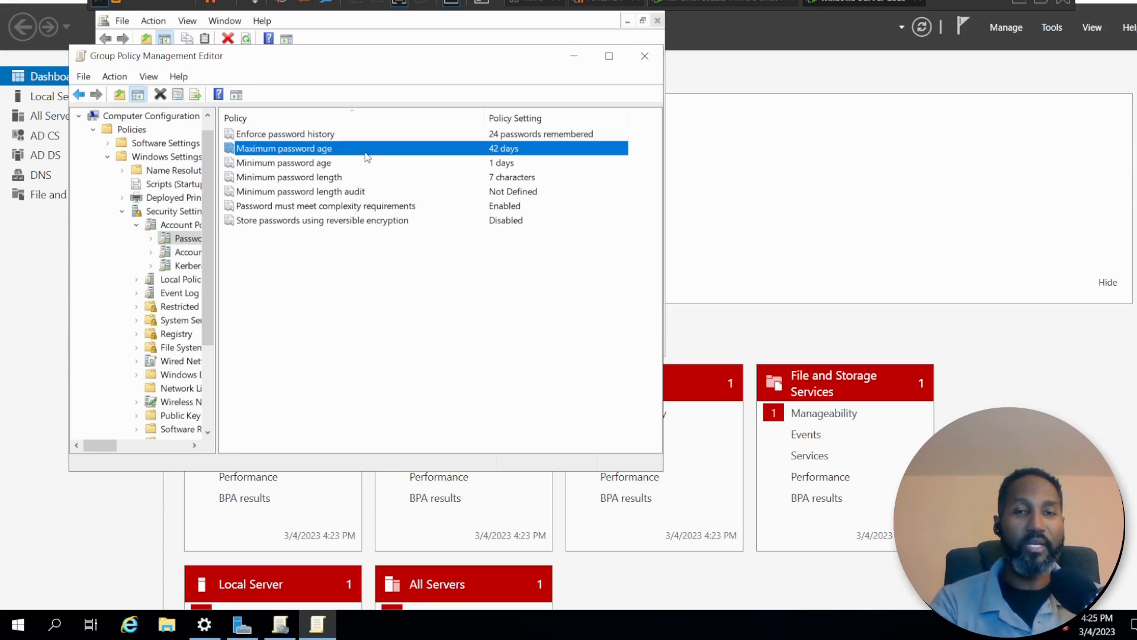
right_click(504, 152)
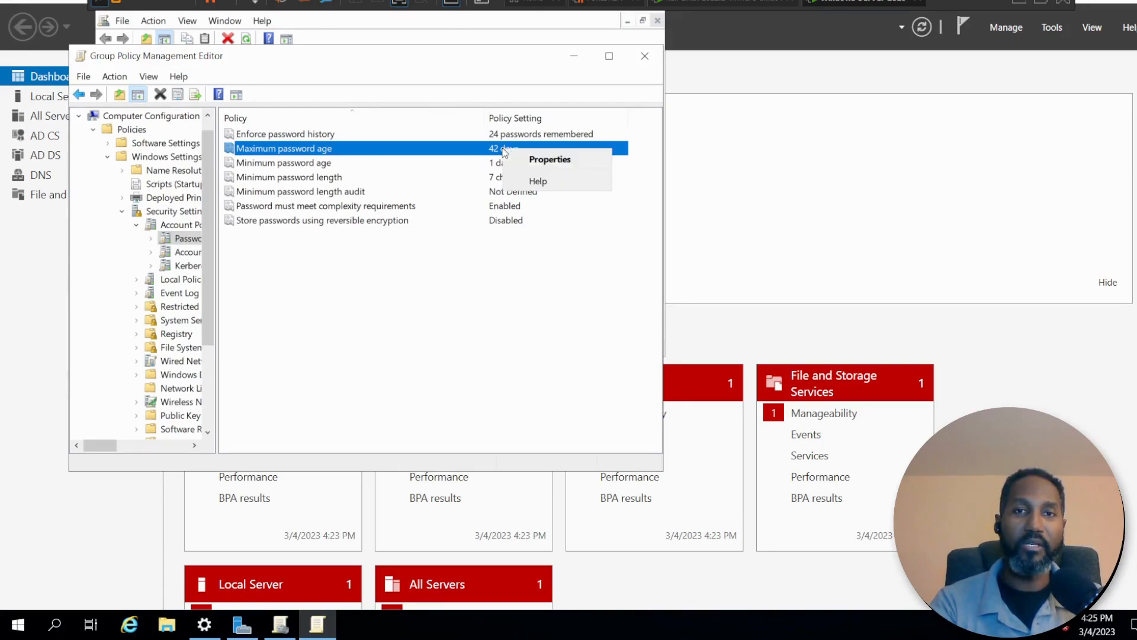
left_click(535, 159)
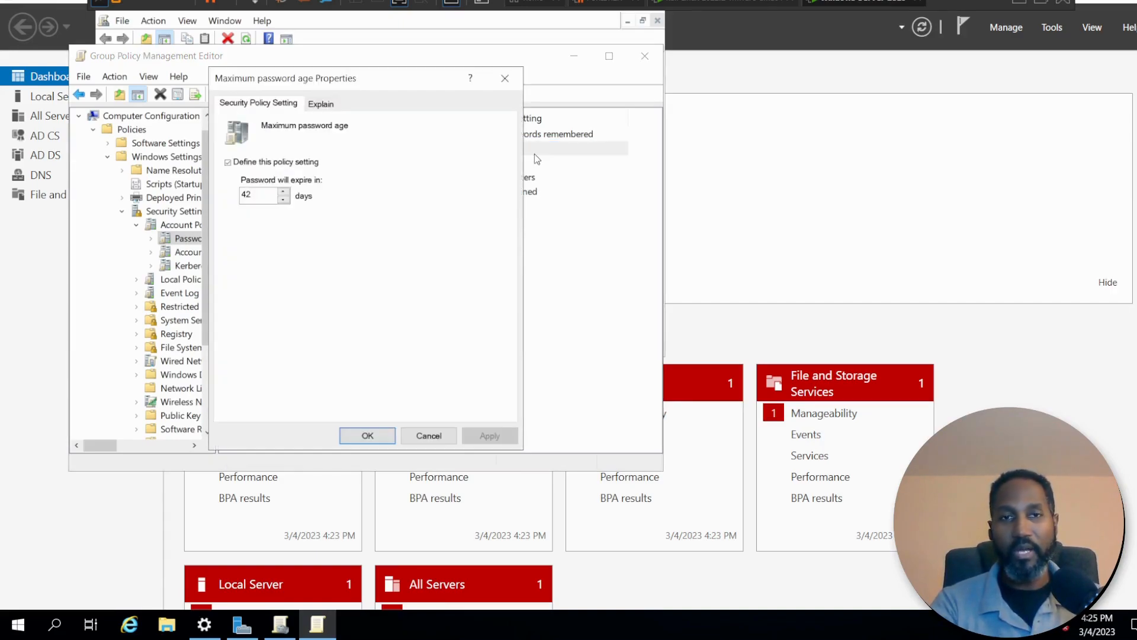
left_click(285, 200)
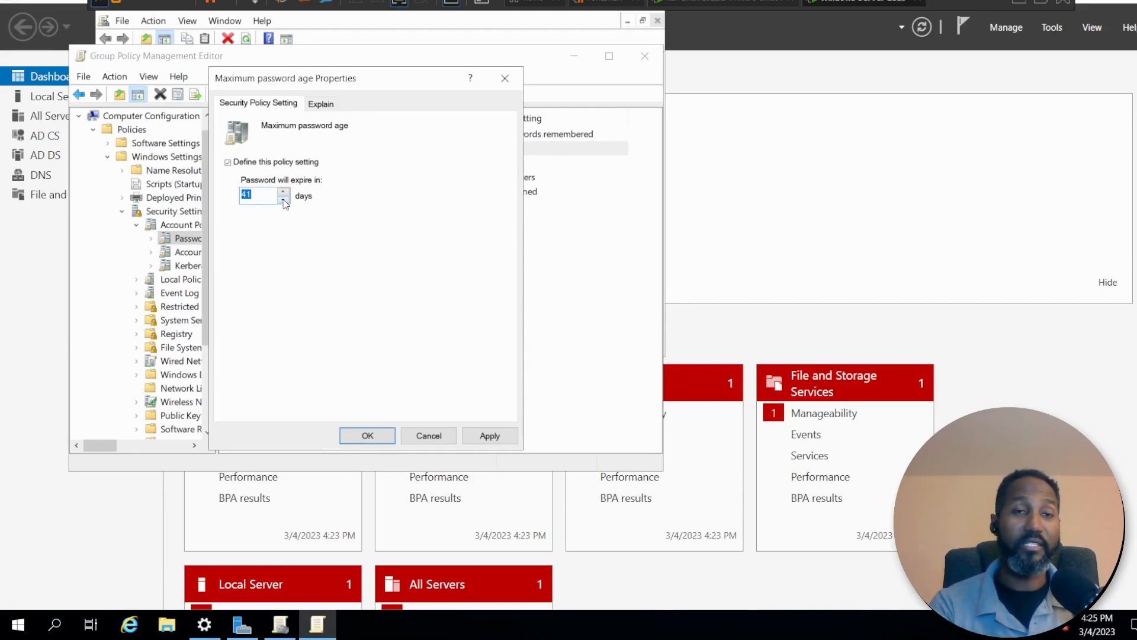
double_click(284, 201)
left_click(284, 201)
left_click(284, 200)
left_click(284, 201)
left_click(283, 201)
left_click(284, 201)
left_click(284, 201)
left_click(284, 201)
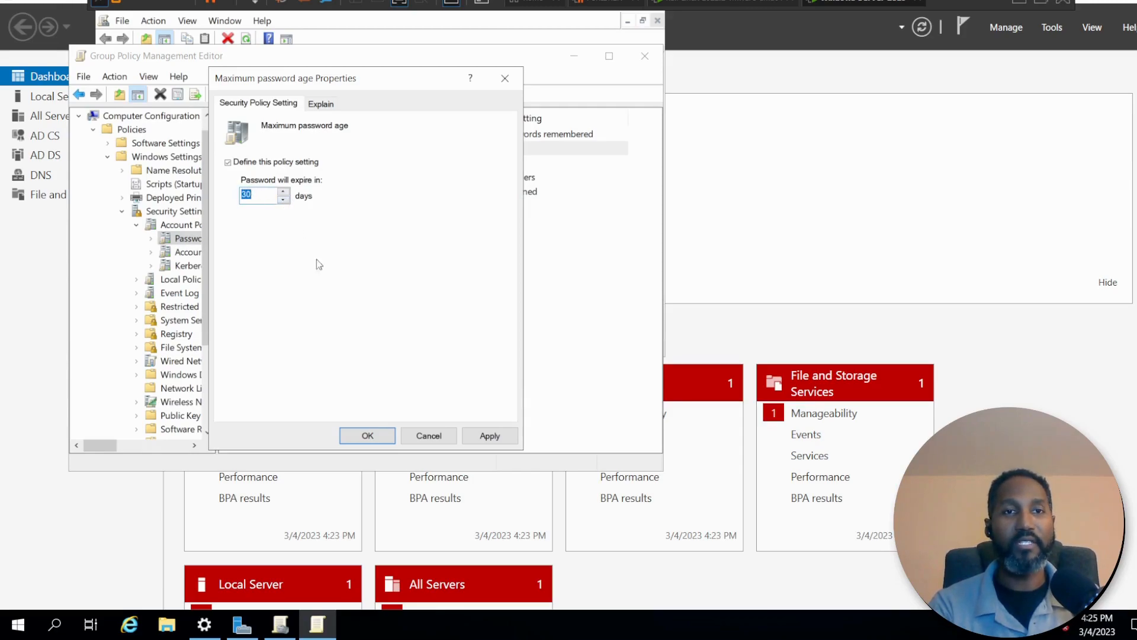
left_click(484, 437)
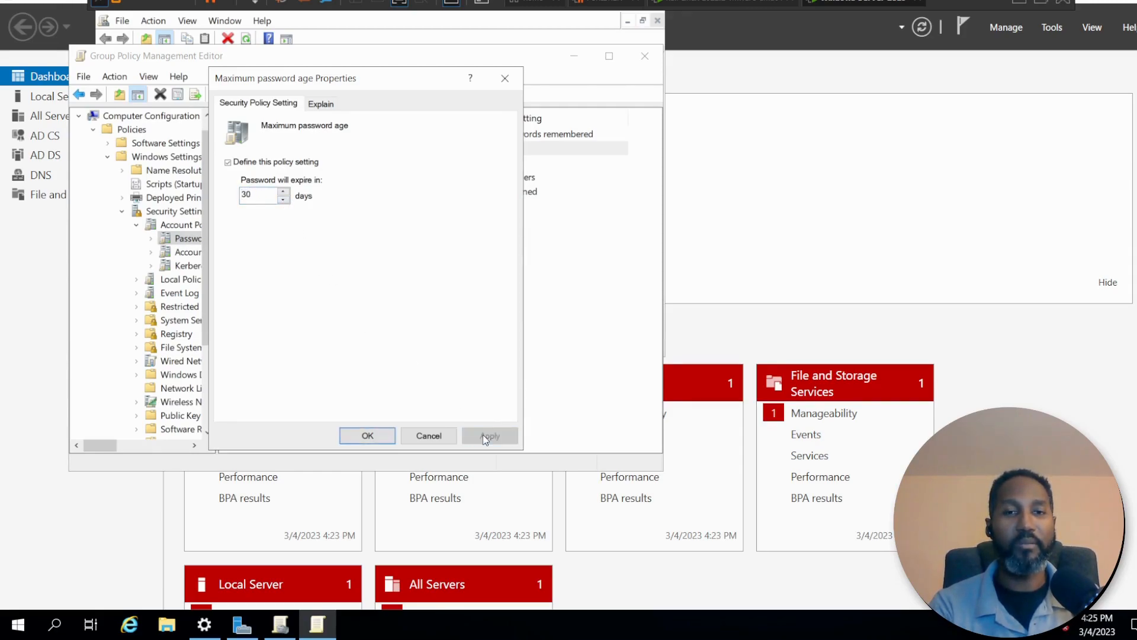
left_click(368, 436)
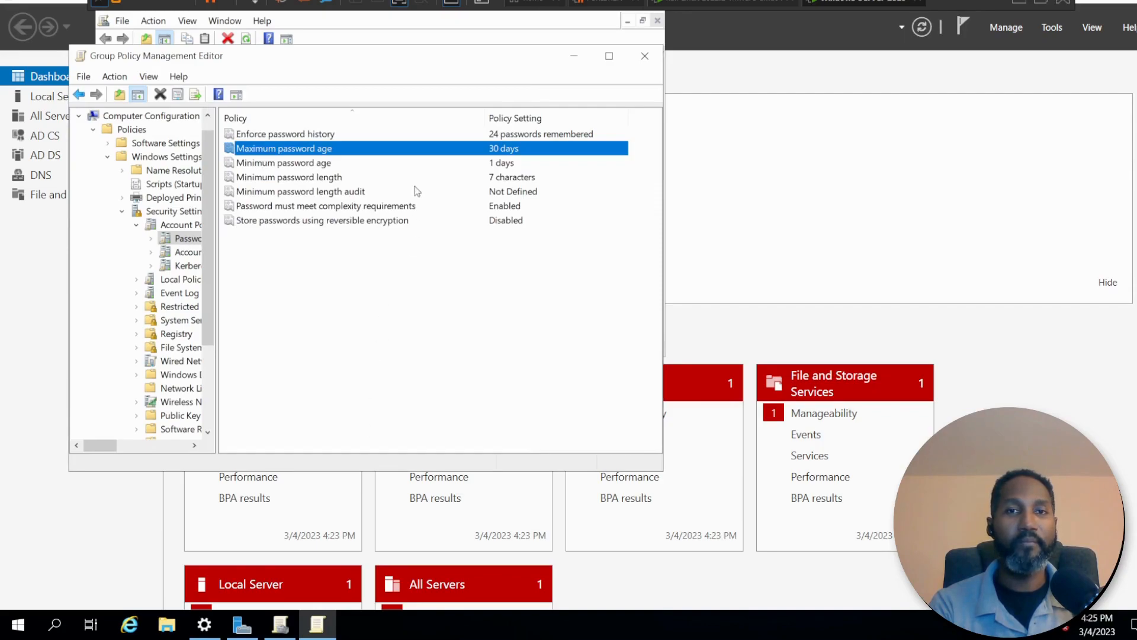
Set the Minimum password length policy to 12 characters and apply it.
left_click(410, 158)
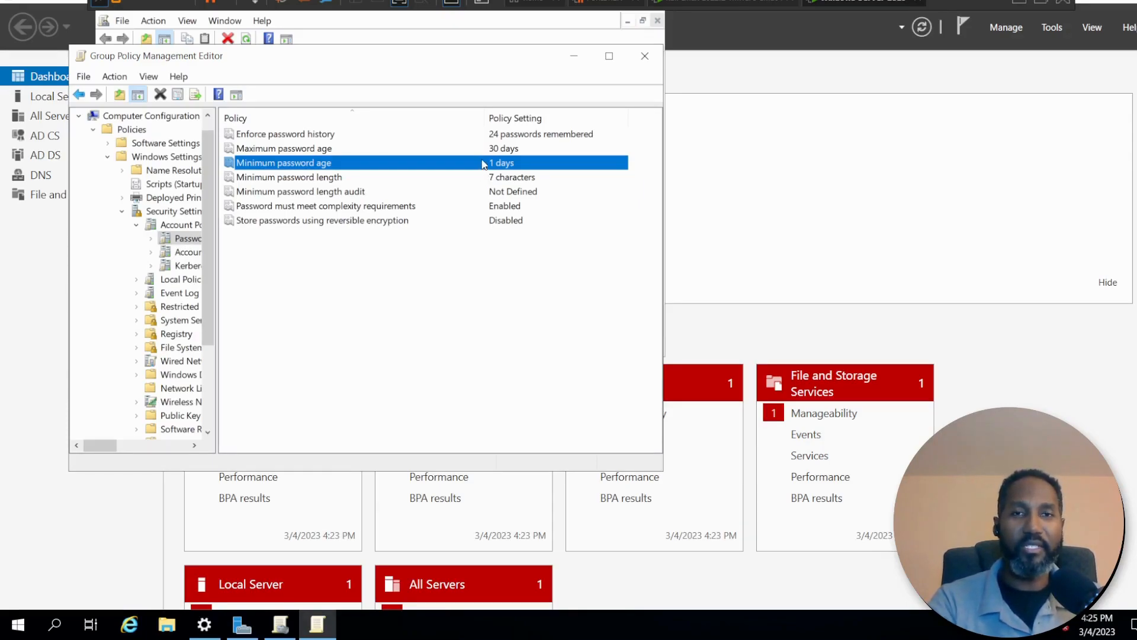
left_click(456, 177)
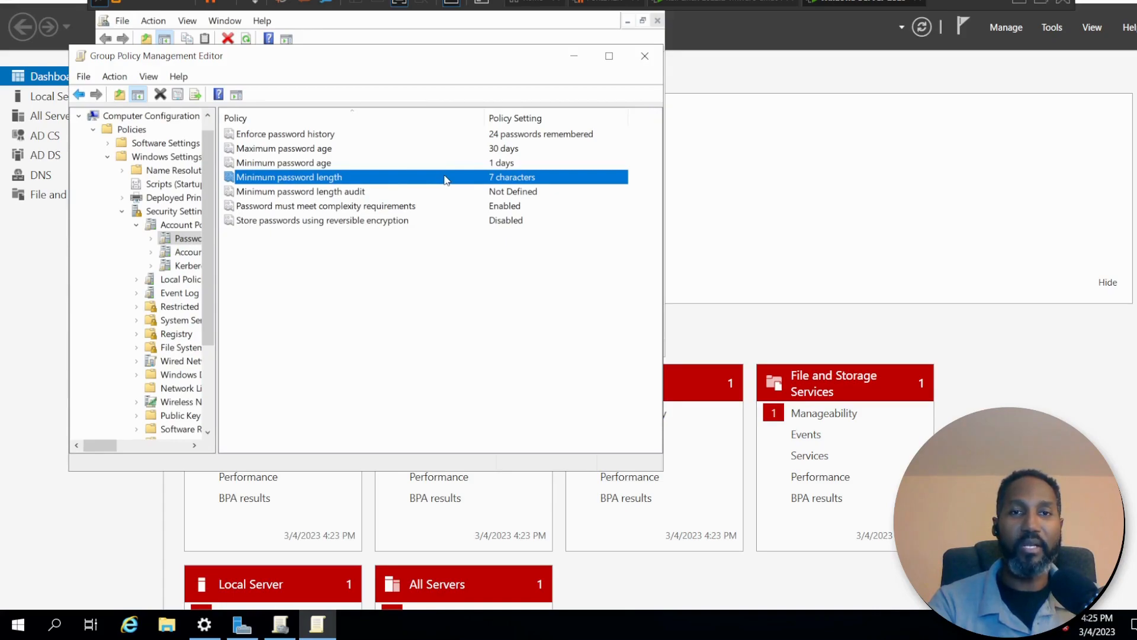
right_click(498, 178)
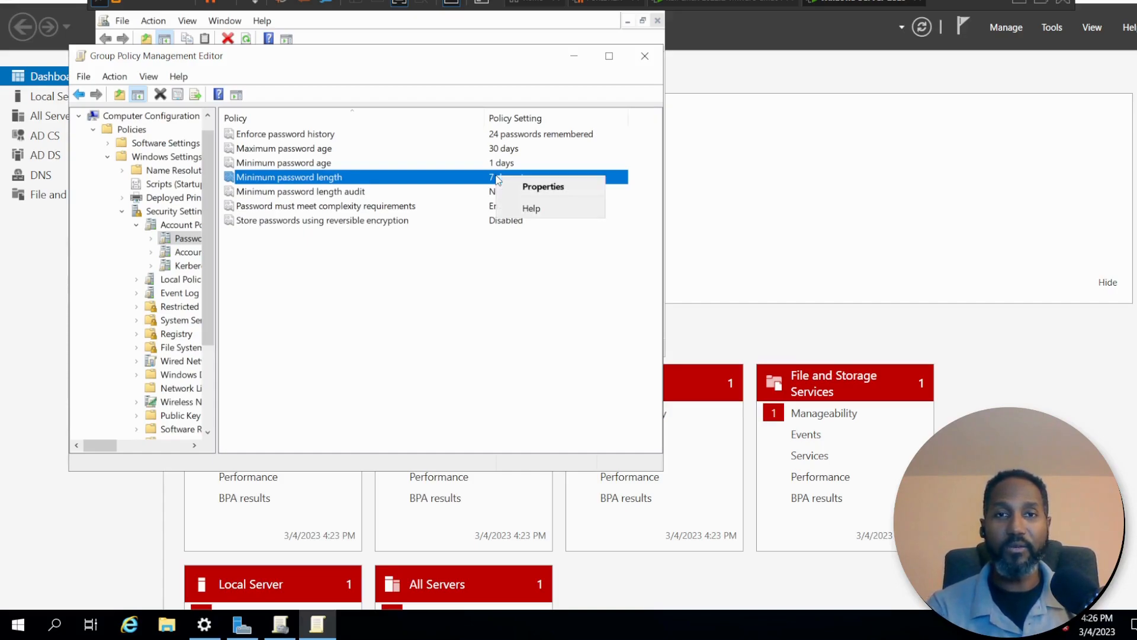
left_click(517, 187)
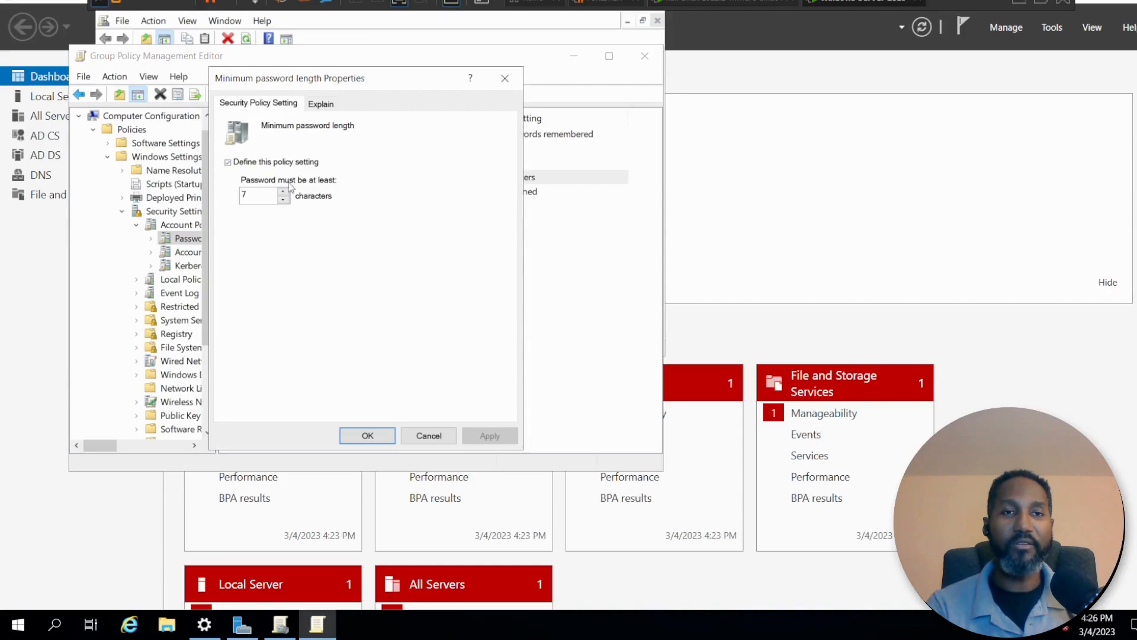
left_click(284, 193)
left_click(285, 193)
left_click(285, 194)
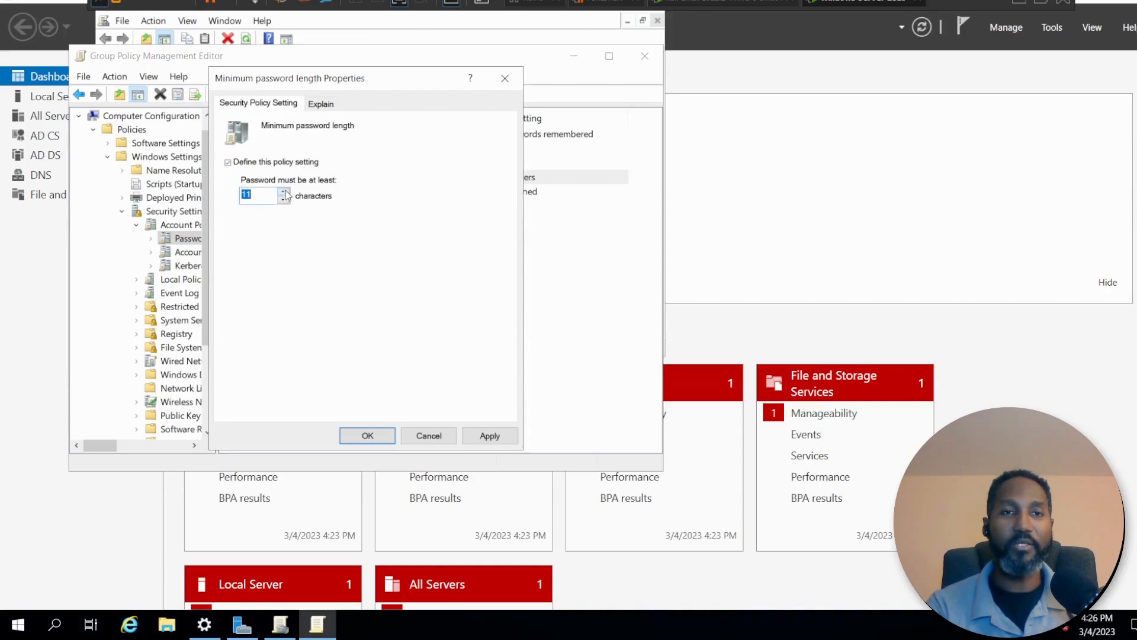
left_click(285, 194)
left_click(480, 437)
left_click(367, 436)
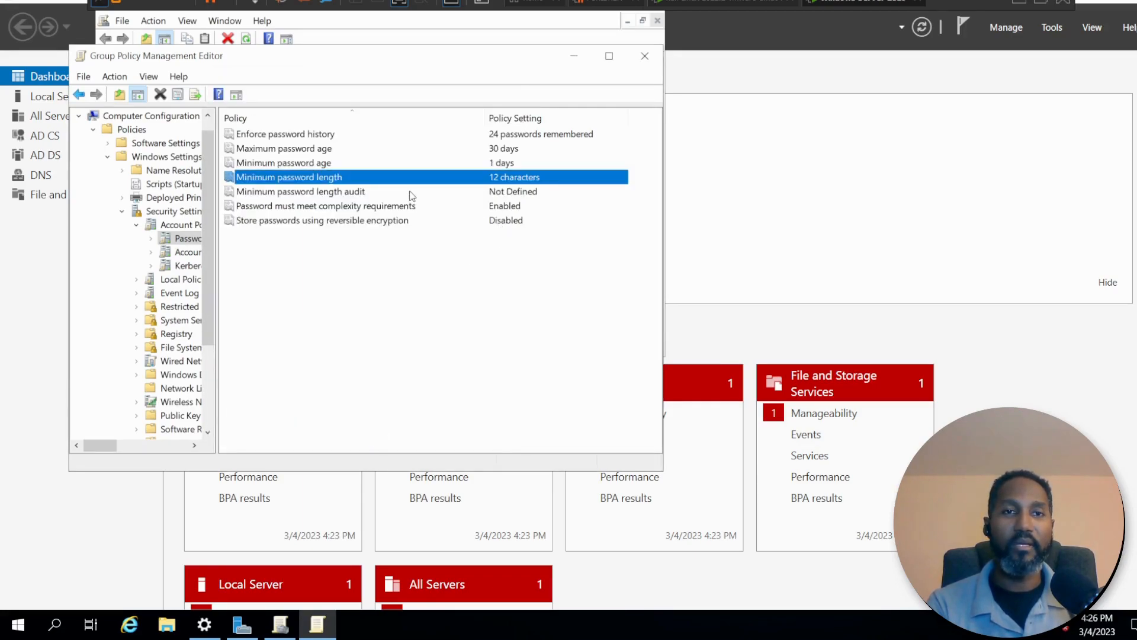
Define the Minimum password length audit policy to log events for new passwords shorter than 12 characters, and apply it.
left_click(411, 193)
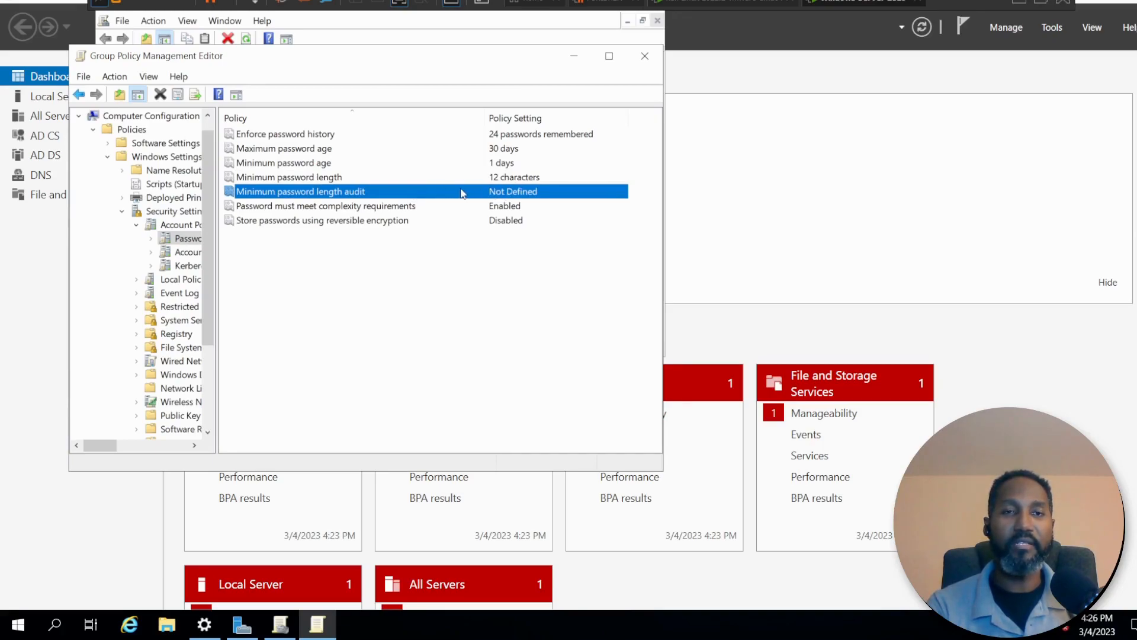
right_click(390, 191)
left_click(416, 201)
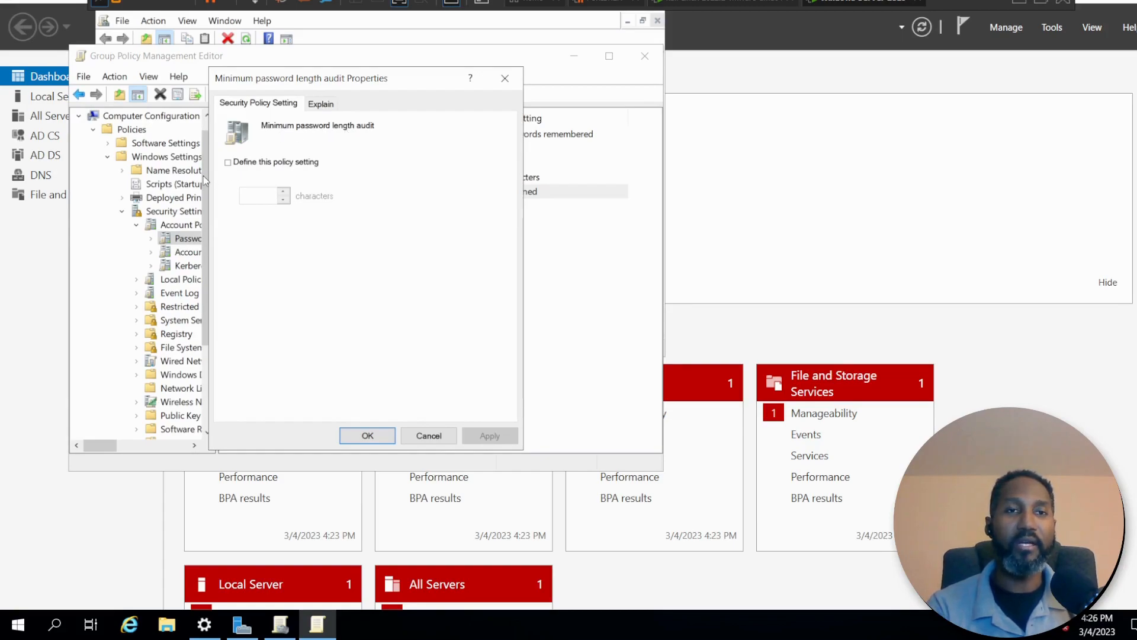
left_click(228, 163)
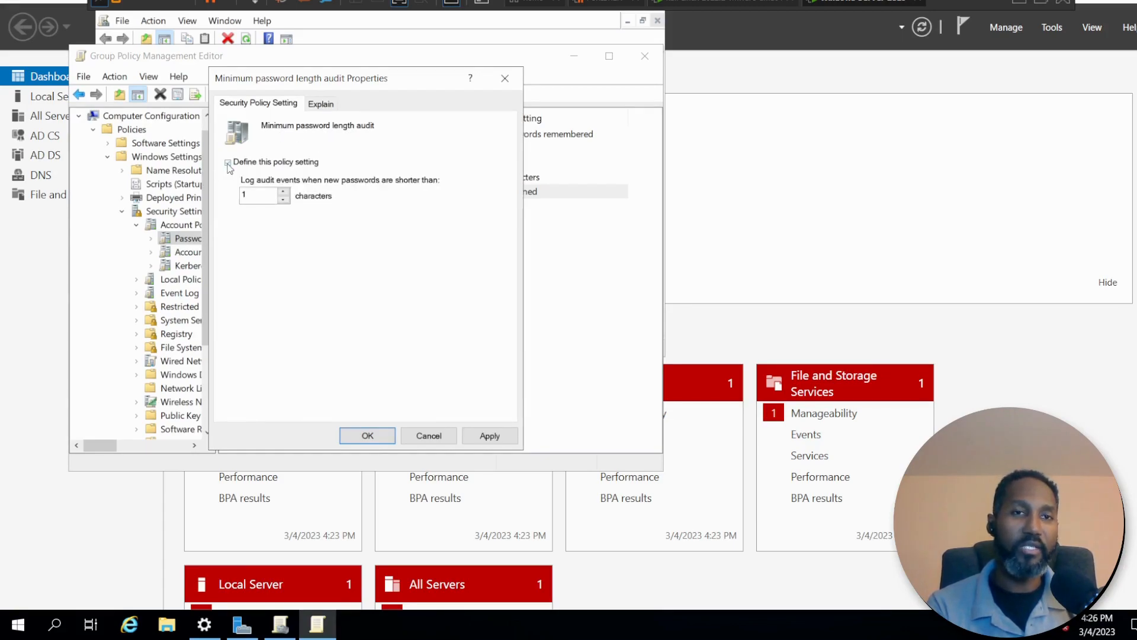
left_click(284, 192)
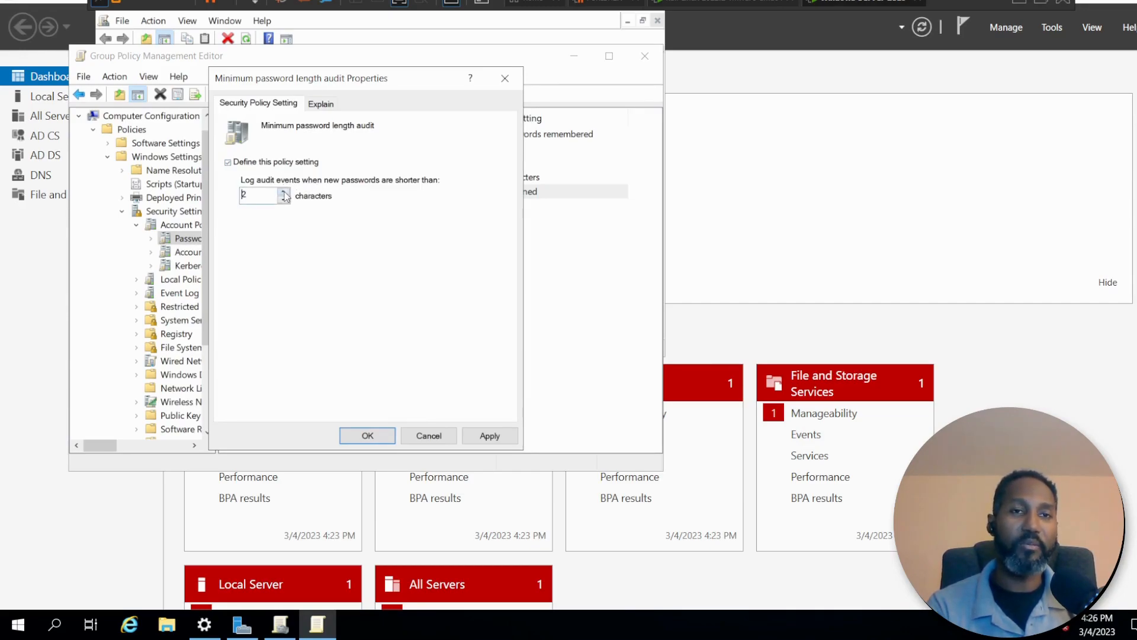
left_click(285, 193)
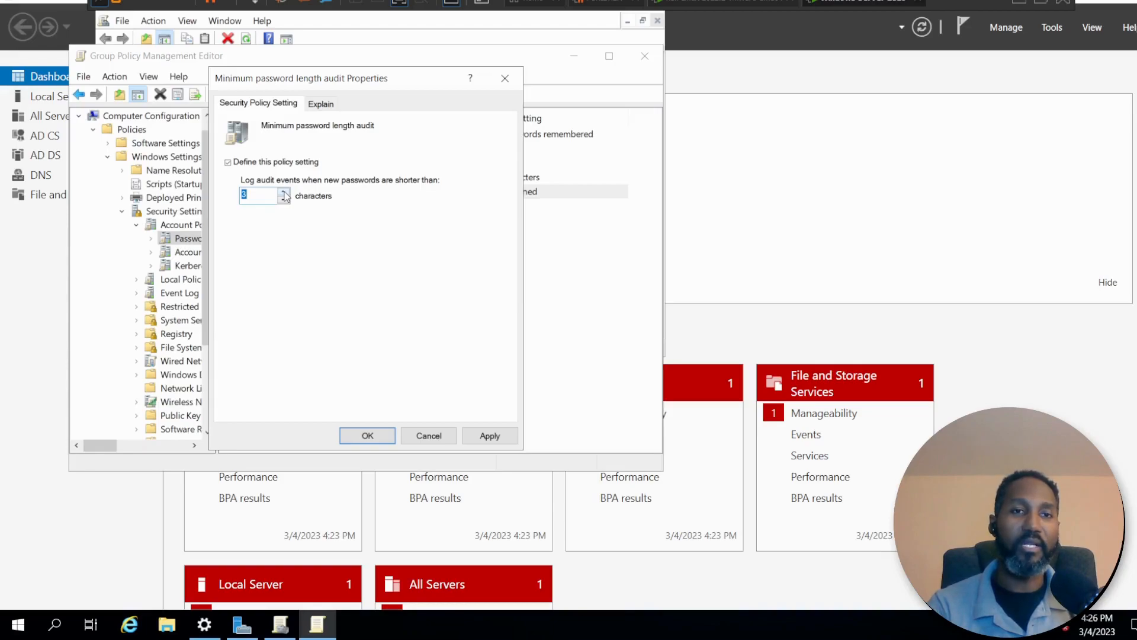
left_click(284, 193)
left_click(285, 193)
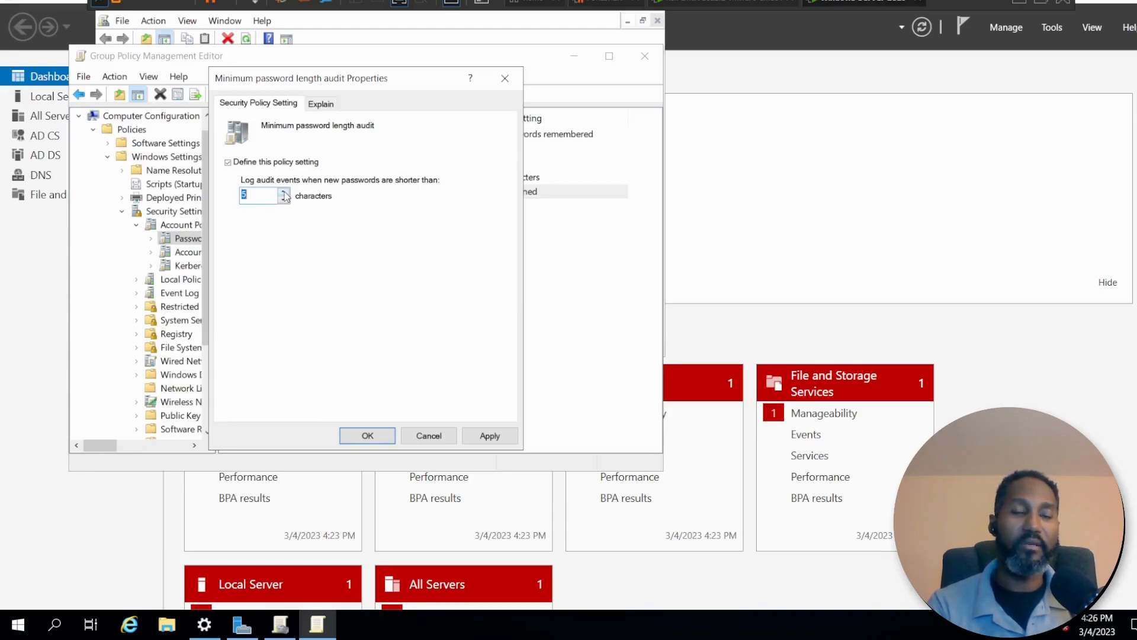
left_click(284, 193)
left_click(284, 193)
left_click(284, 193)
left_click(284, 193)
left_click(284, 192)
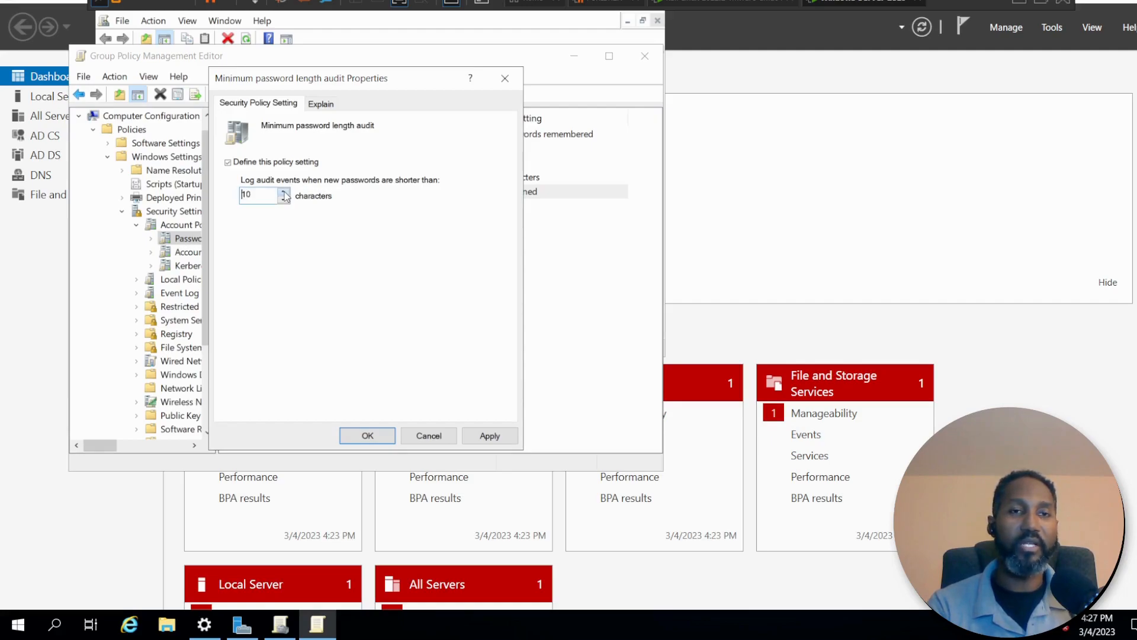
left_click(284, 192)
left_click(284, 193)
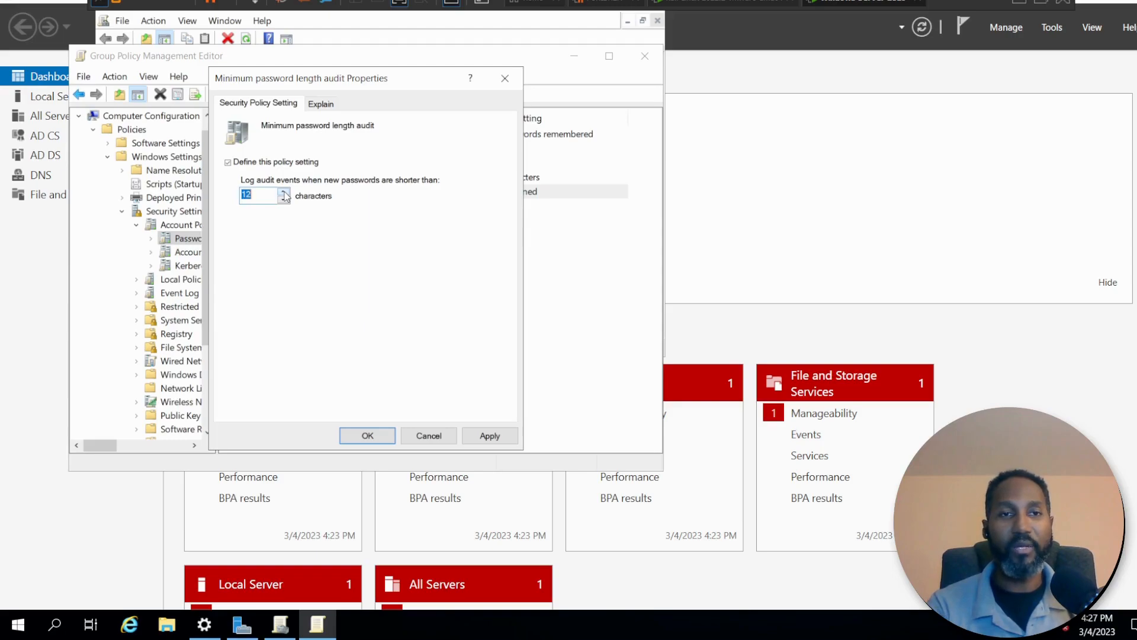
left_click(487, 435)
left_click(367, 435)
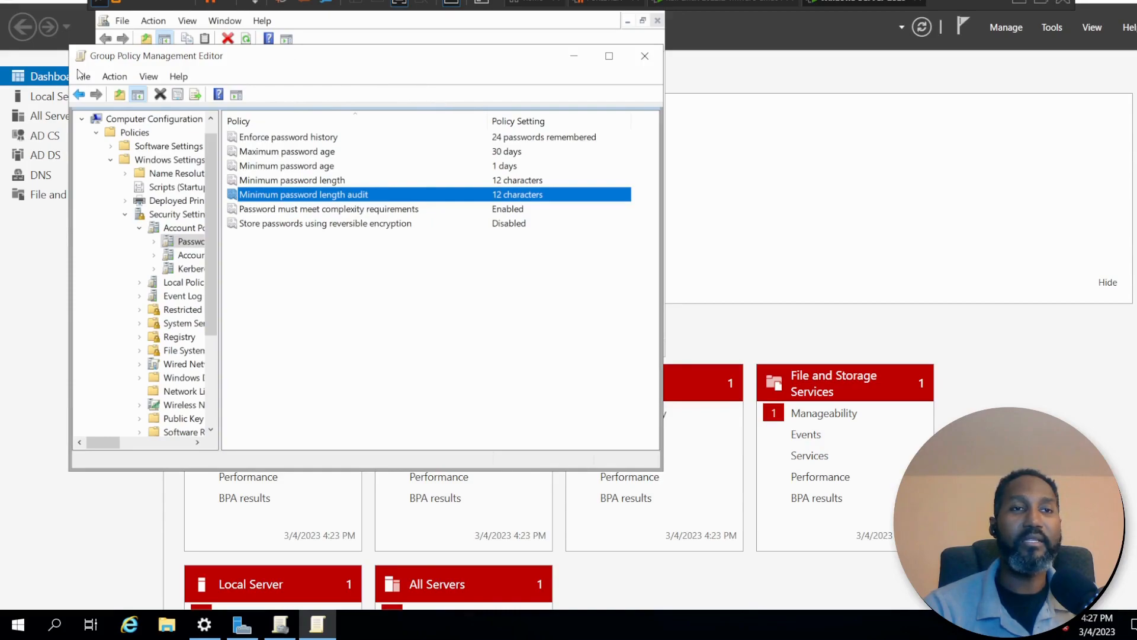
Return to Account Policies and open Account Lockout Policy.
left_click(79, 96)
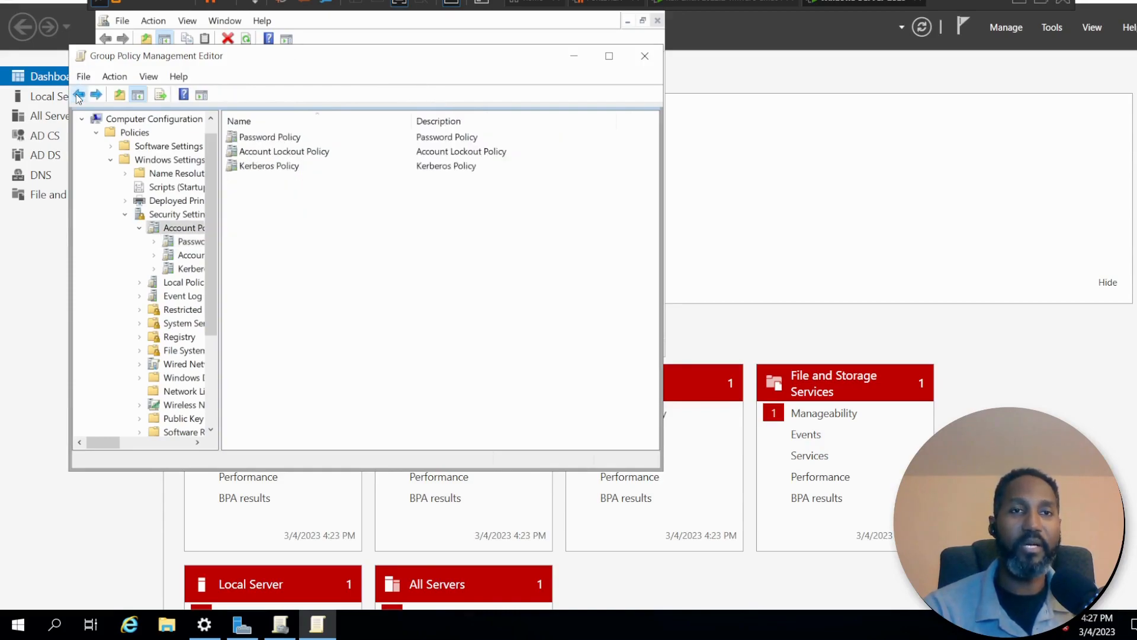
left_click(265, 155)
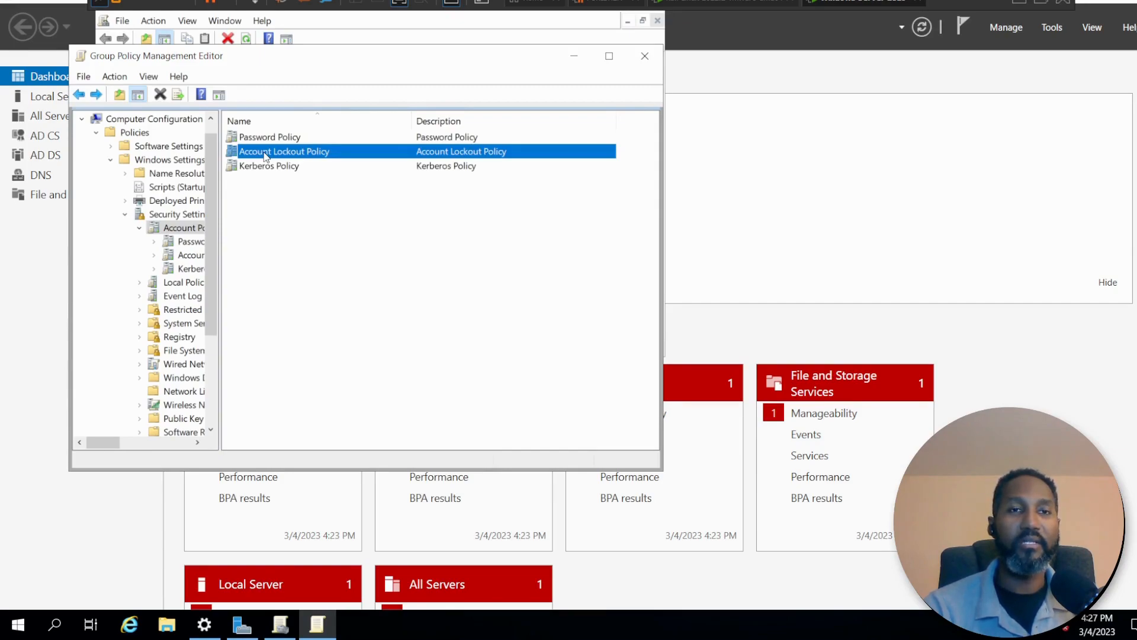
double_click(264, 155)
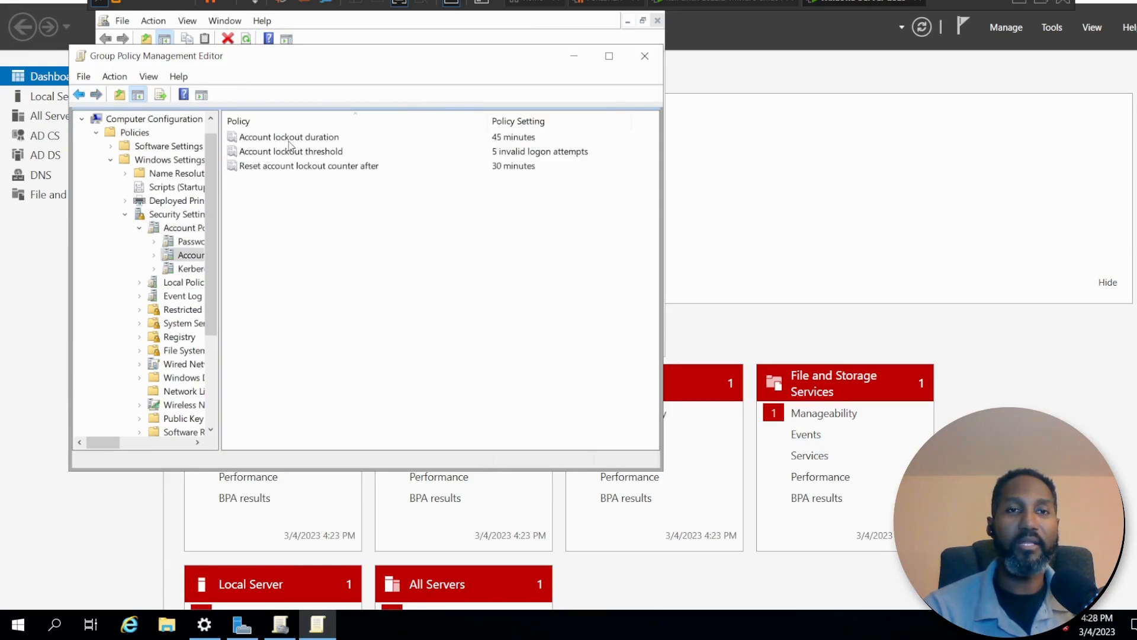
Review the Account lockout duration and threshold settings, and inspect the properties of Account lockout duration.
left_click(514, 140)
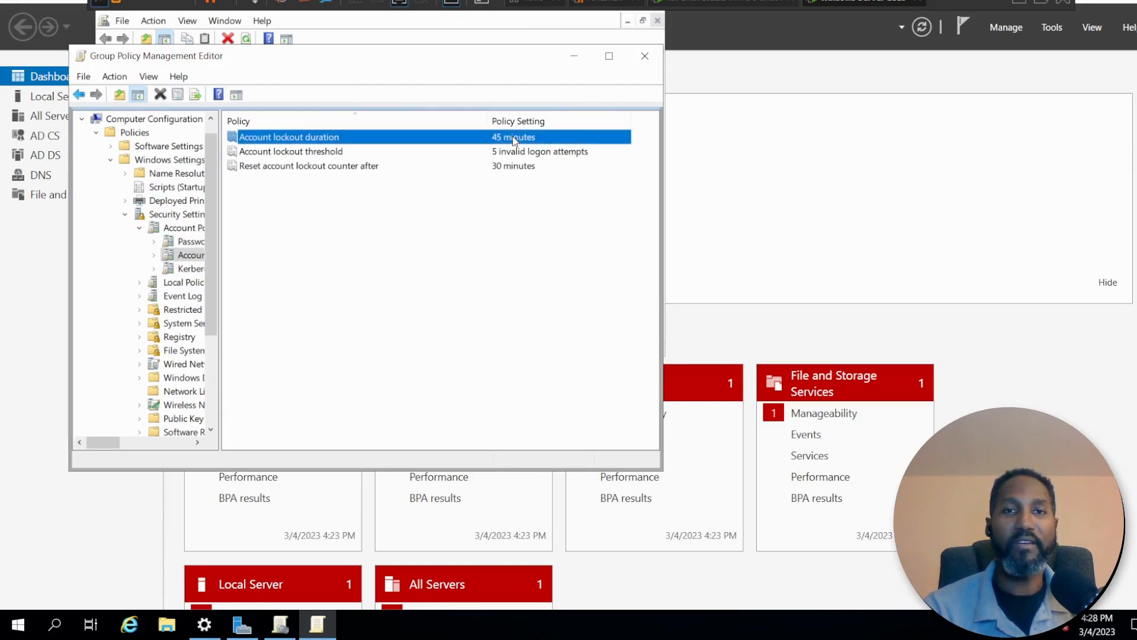
left_click(465, 153)
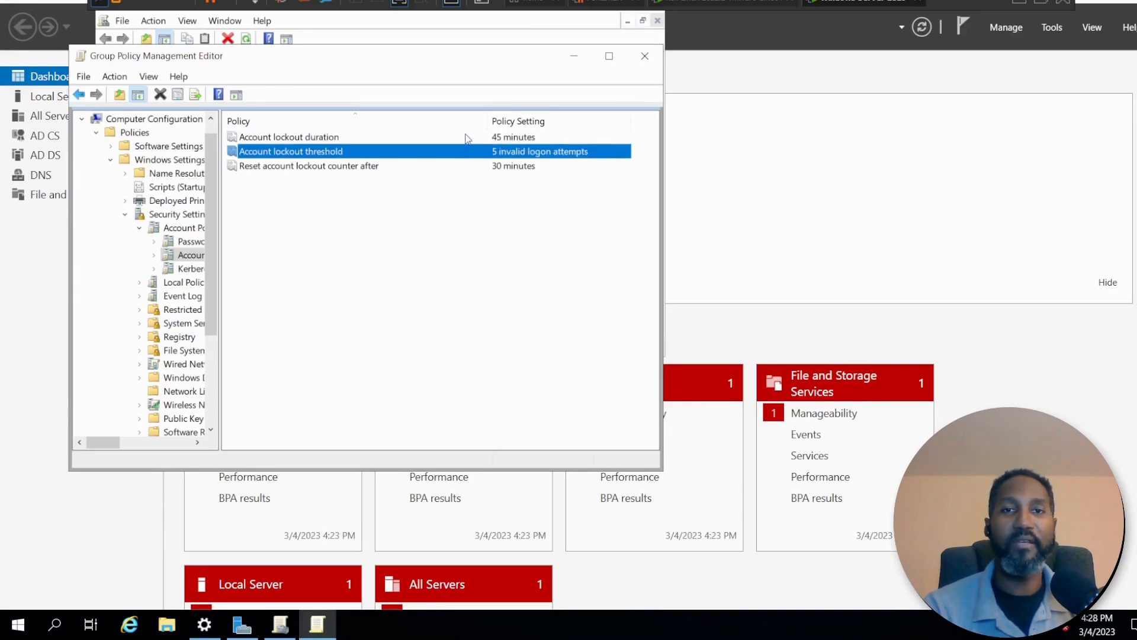
left_click(466, 137)
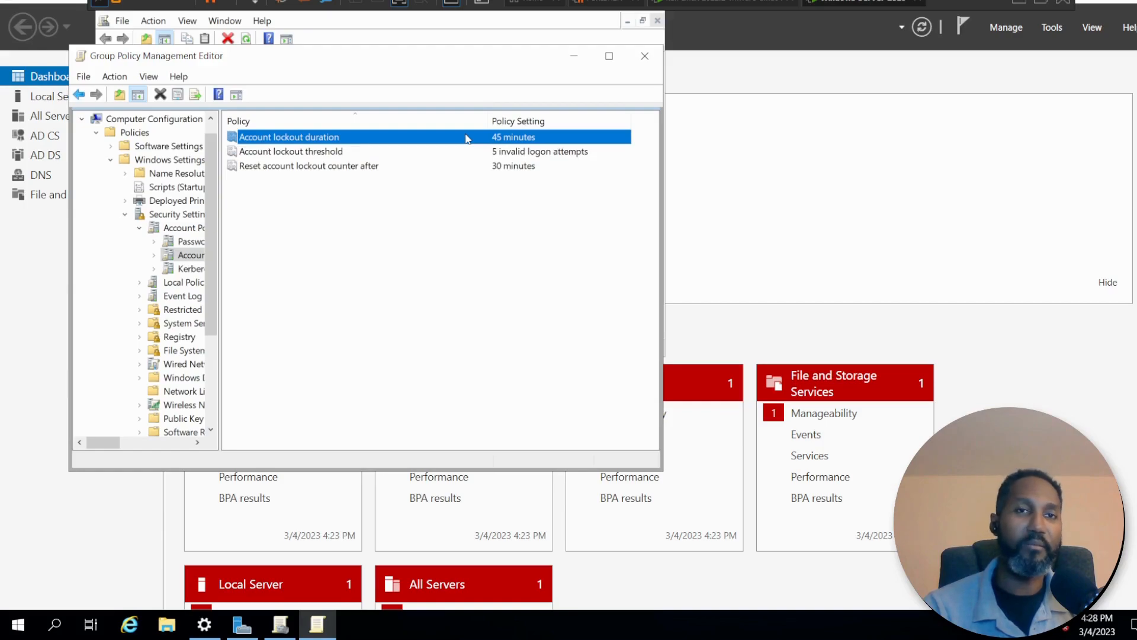
left_click(428, 153)
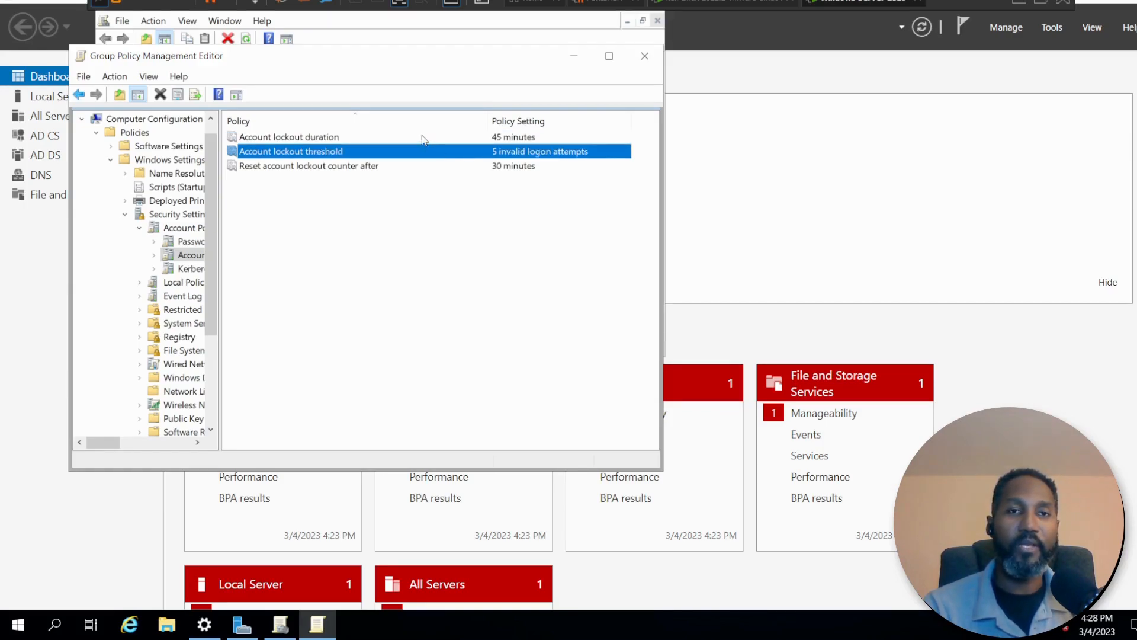
left_click(422, 138)
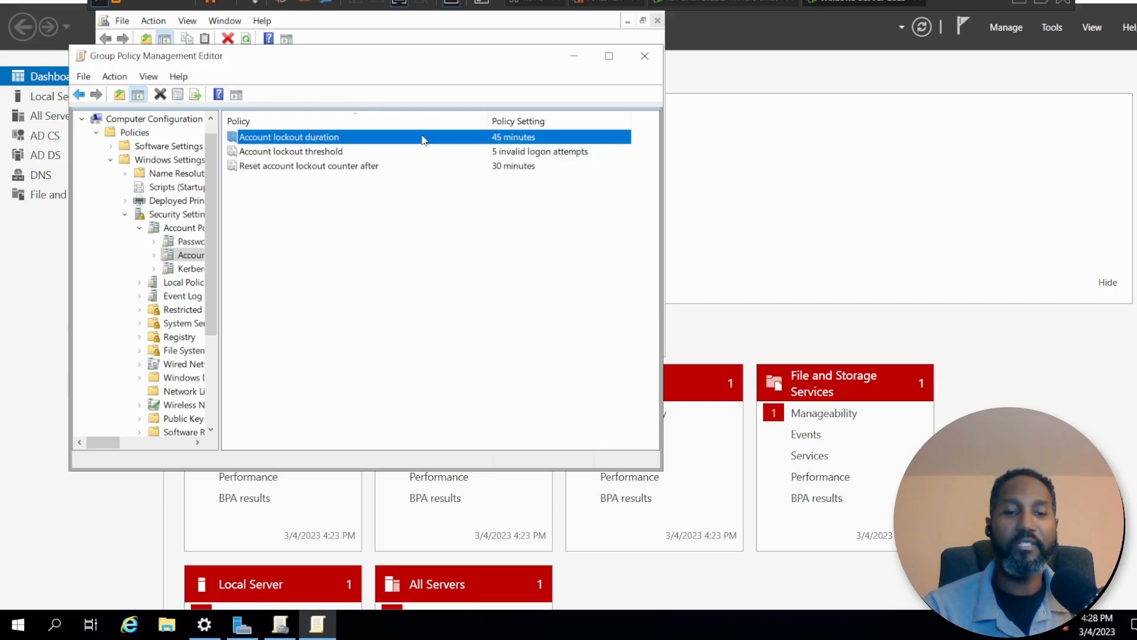
right_click(424, 140)
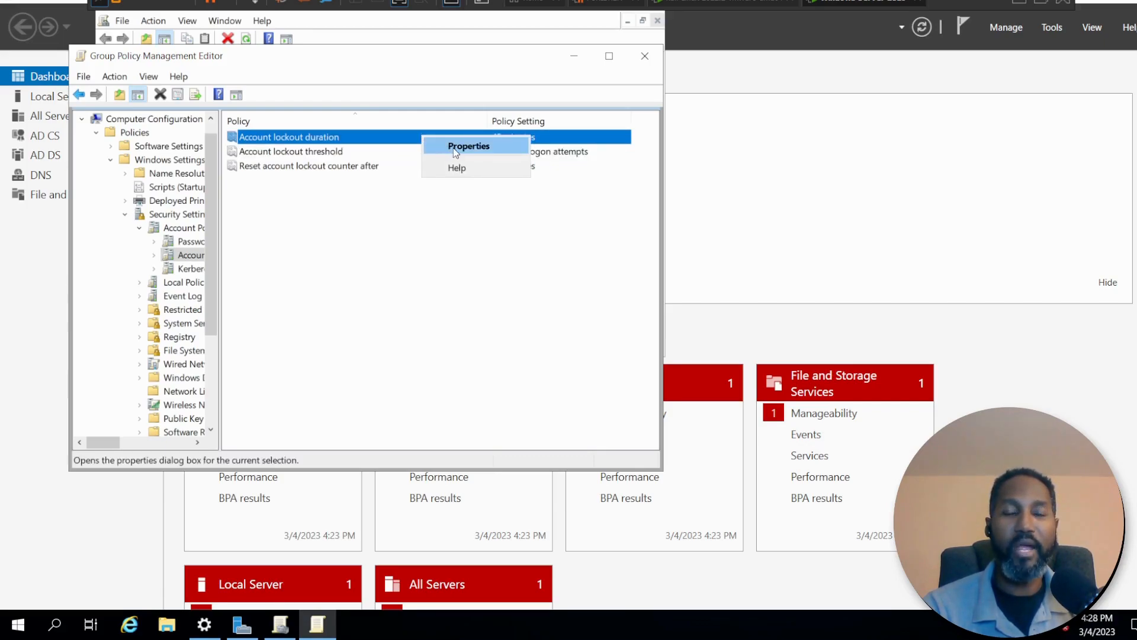
left_click(453, 148)
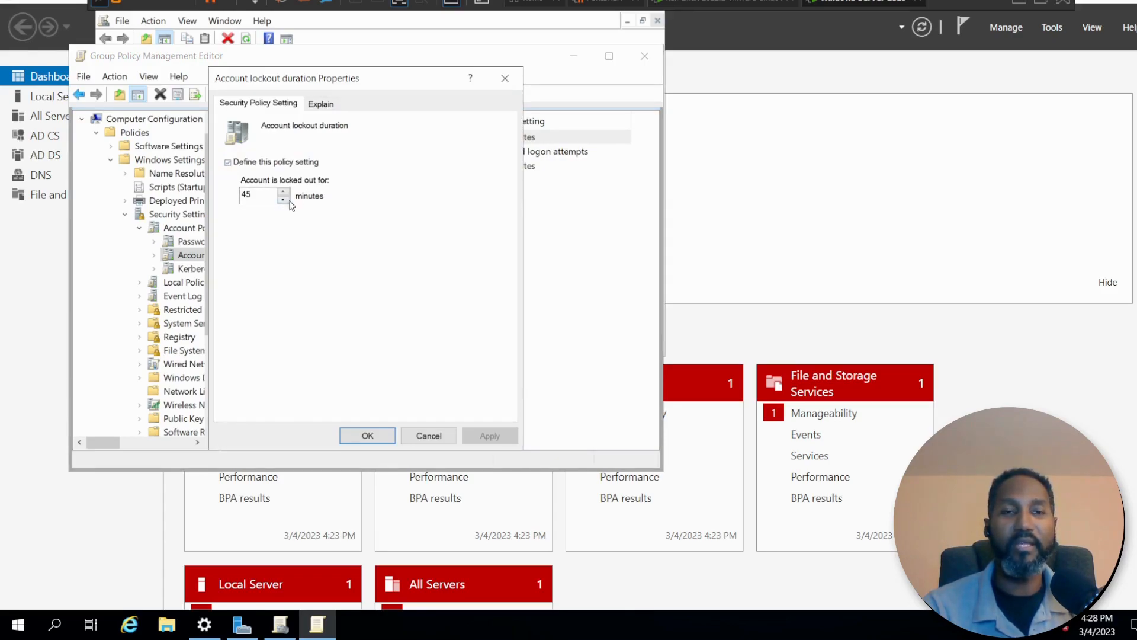
left_click(368, 436)
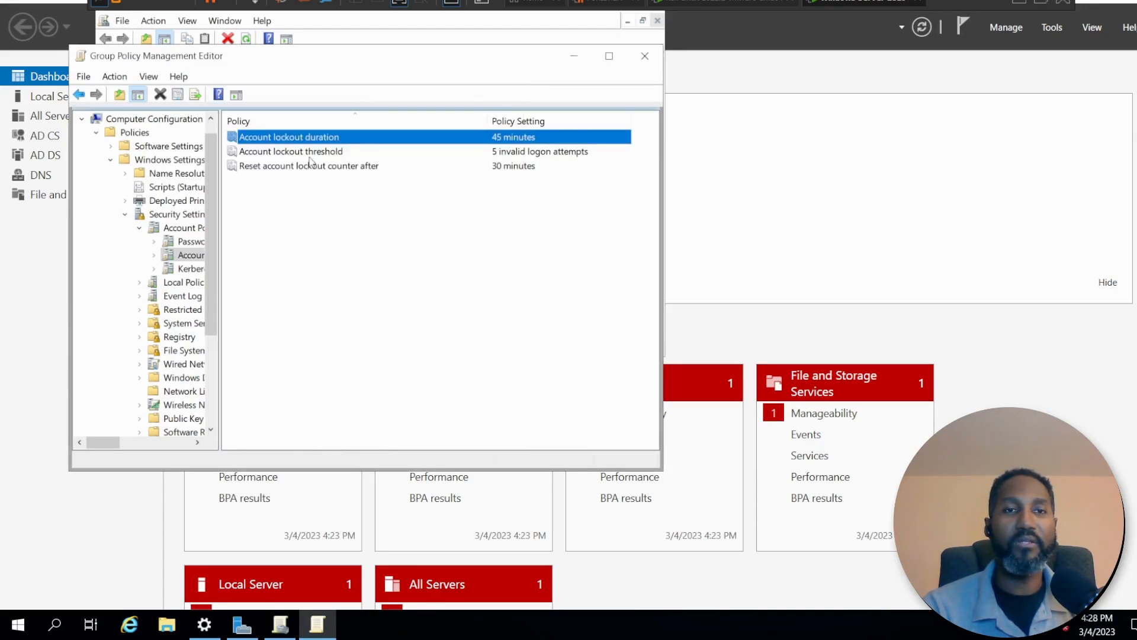
Review the Account lockout threshold and Reset account lockout counter after settings, and return to Account Policies.
left_click(333, 154)
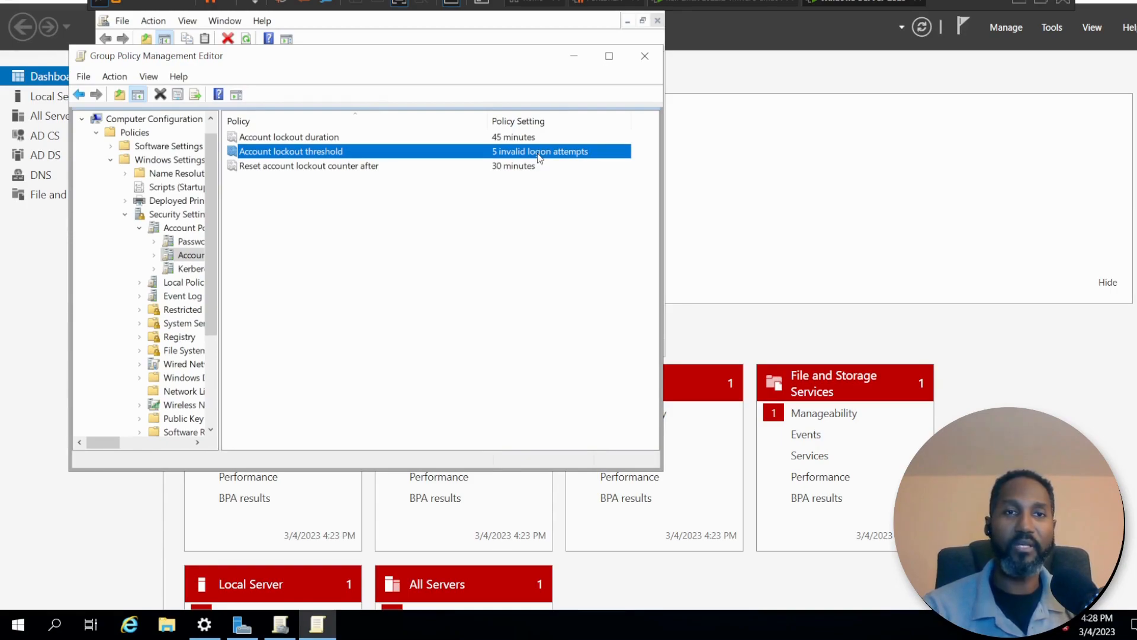
left_click(507, 169)
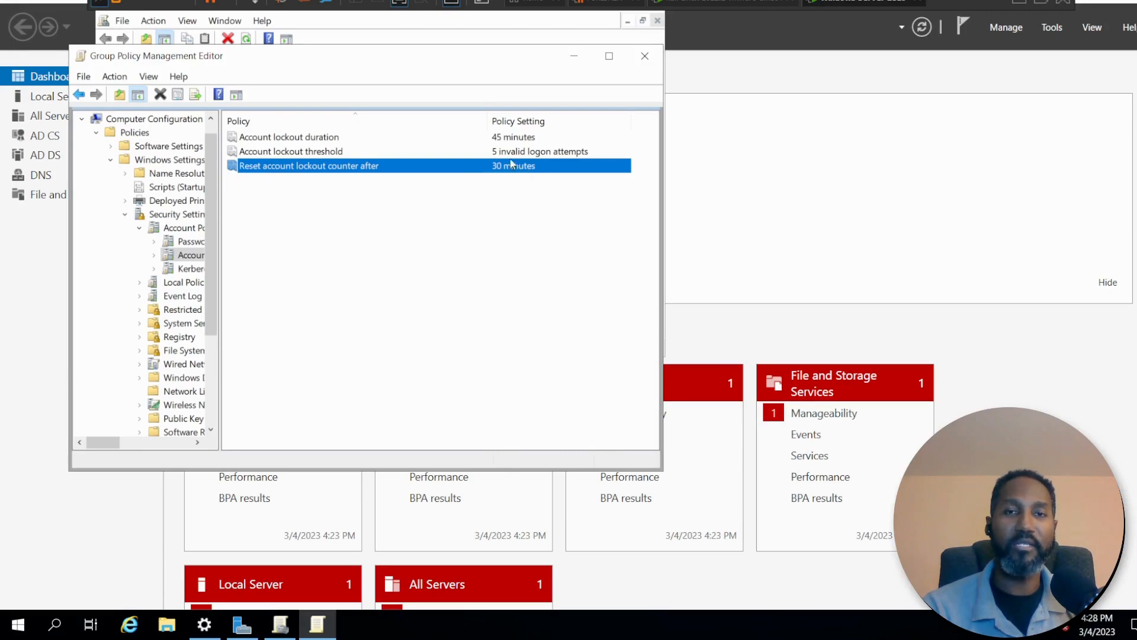
left_click(467, 154)
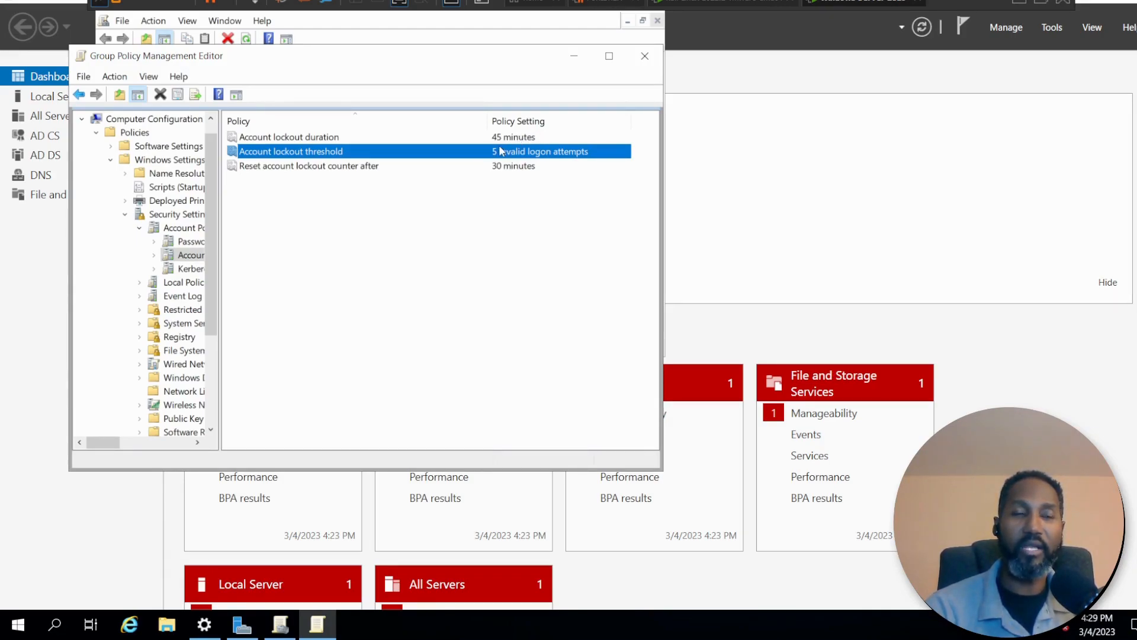
left_click(79, 96)
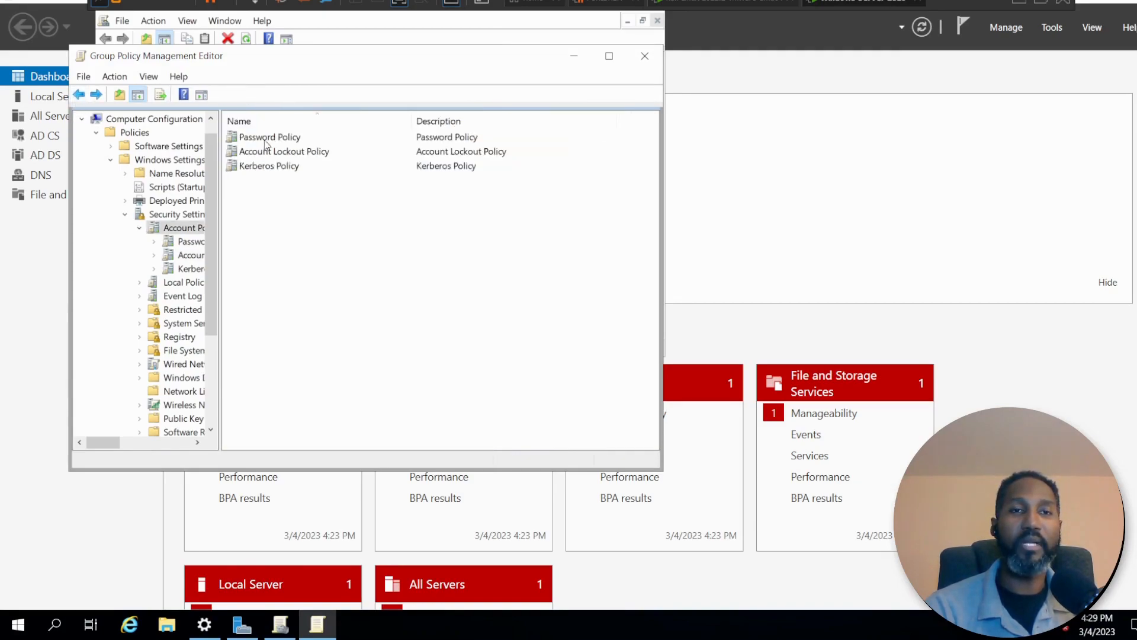